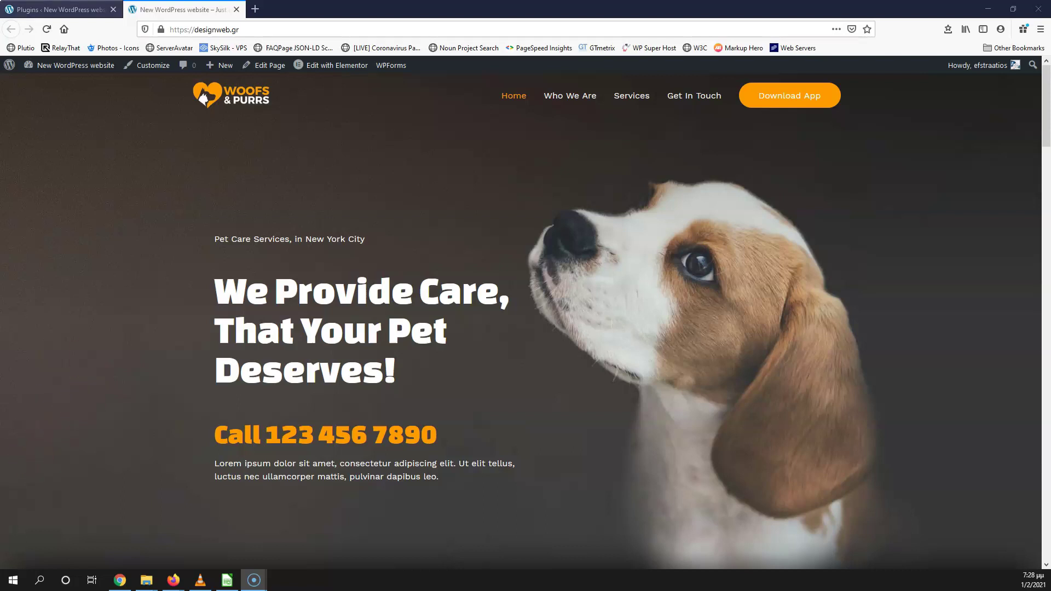
# - Search for 'wordfence' on the Plugins > Add New page
pyautogui.click(76, 10)
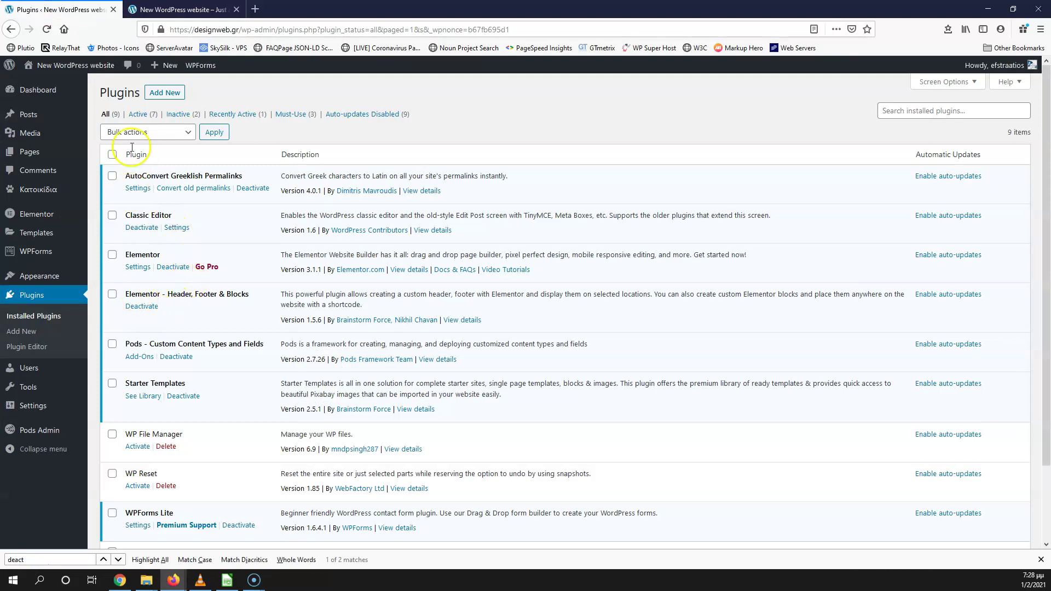
pyautogui.click(169, 95)
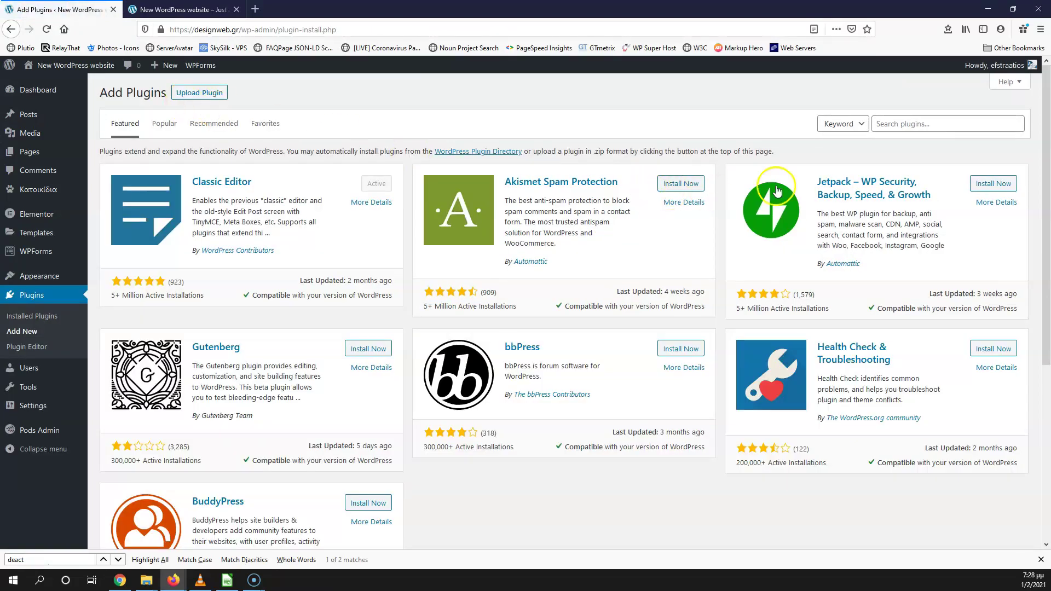
pyautogui.click(937, 123)
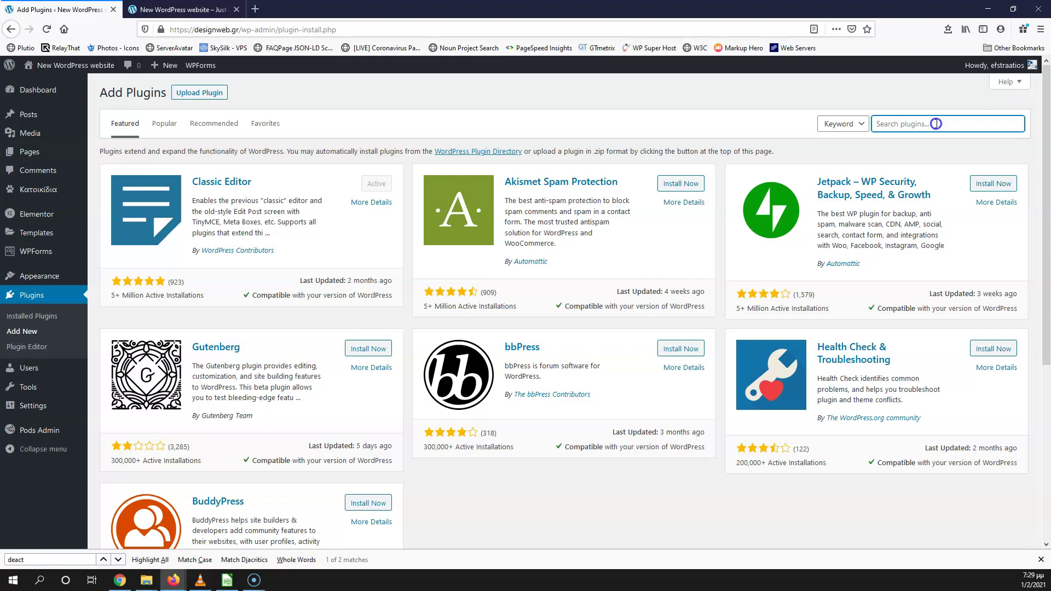
pyautogui.write('wor')
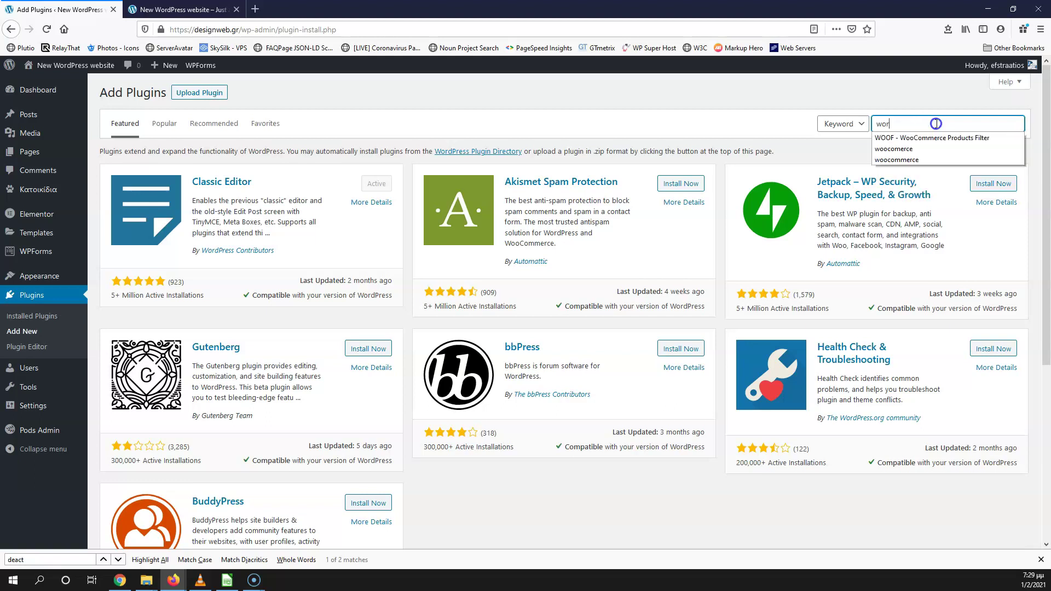
pyautogui.write('df')
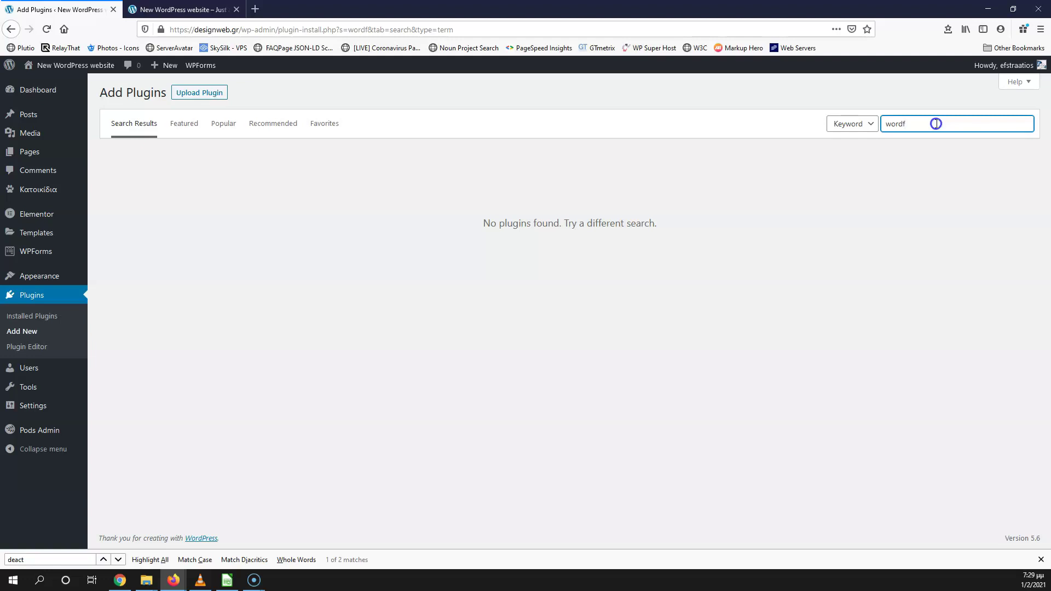
pyautogui.write('ence')
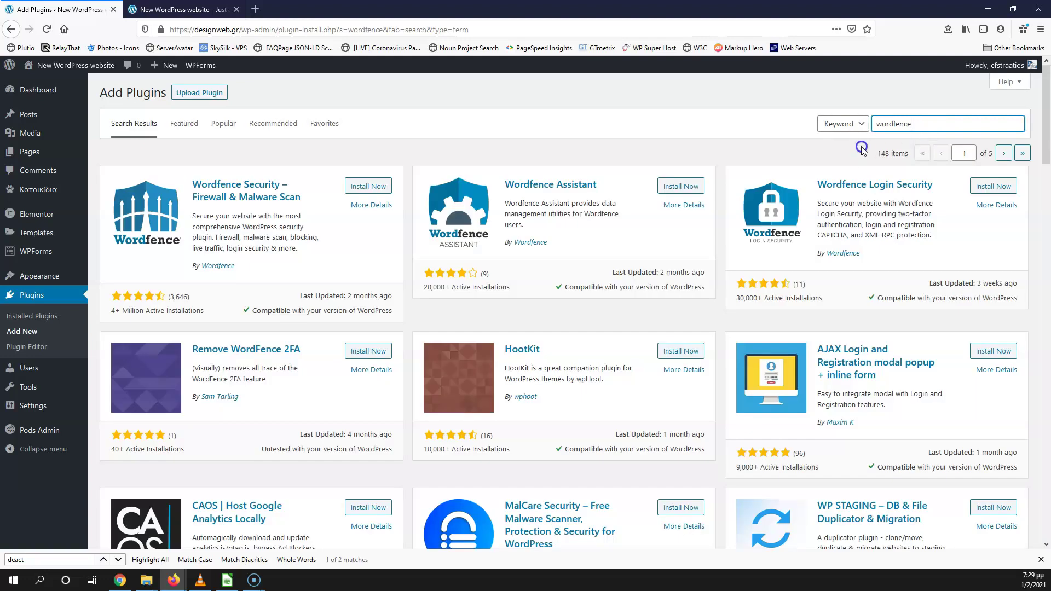
# - Install Wordfence Security and Wordfence Login Security from the search results, then activate Wordfence Security
pyautogui.click(370, 186)
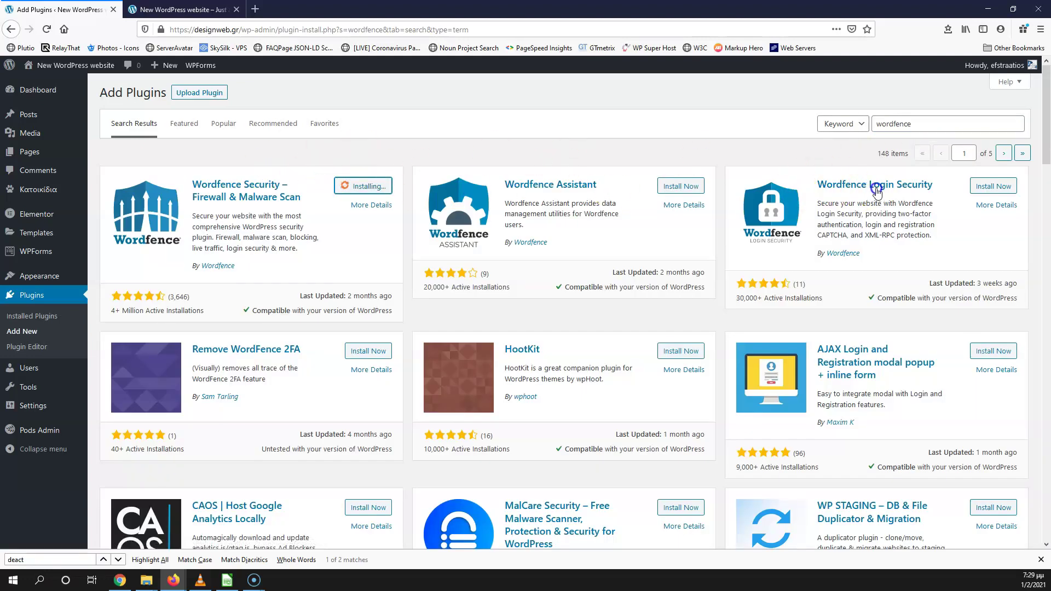
pyautogui.click(994, 186)
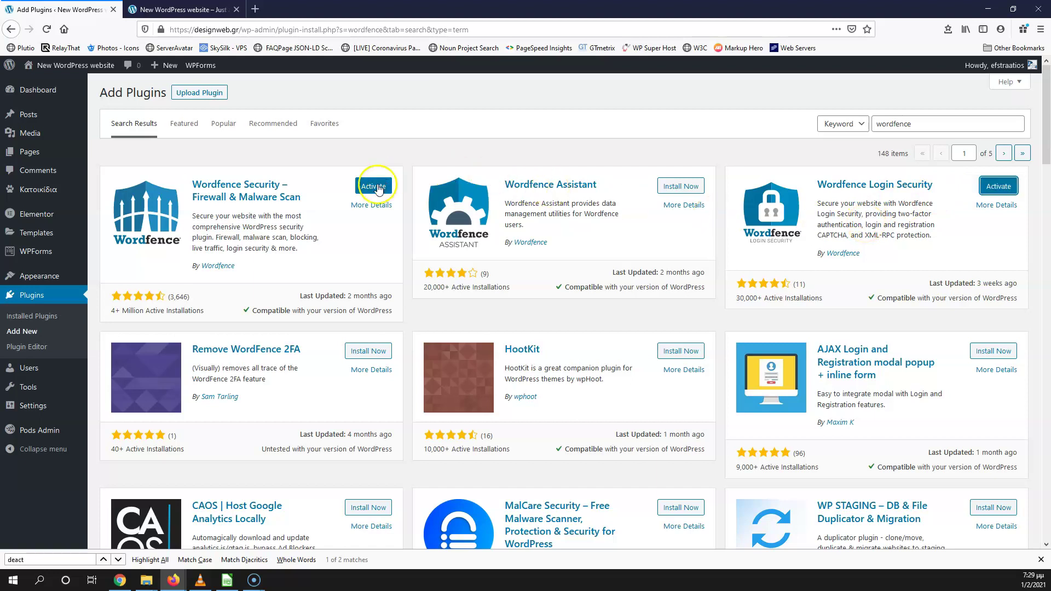
pyautogui.click(377, 188)
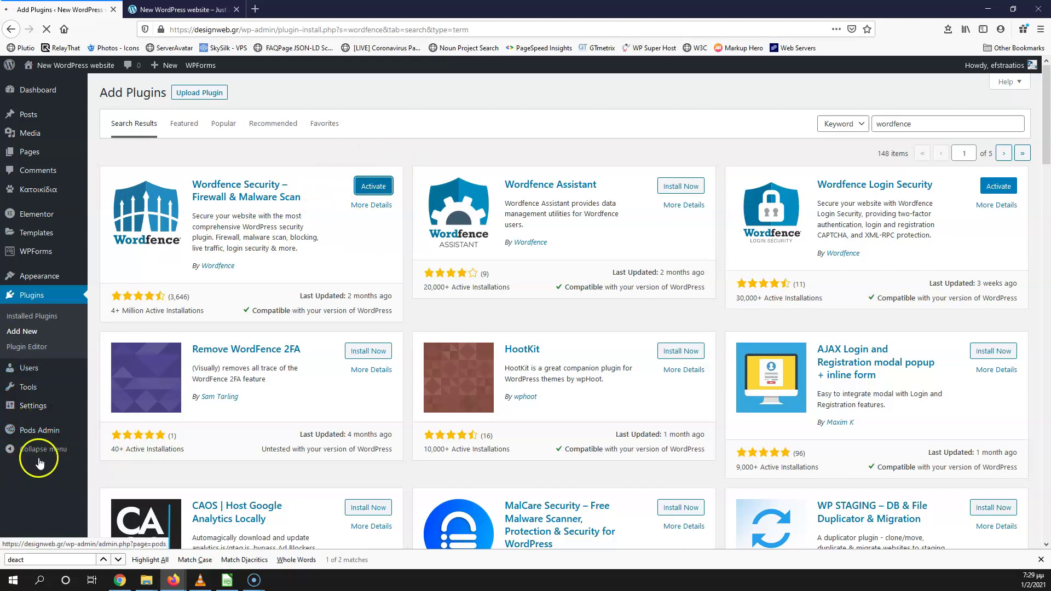
# - Enter the alert e-mail address, decline the mailing list, accept the terms, and skip the premium key
pyautogui.moveTo(33, 419)
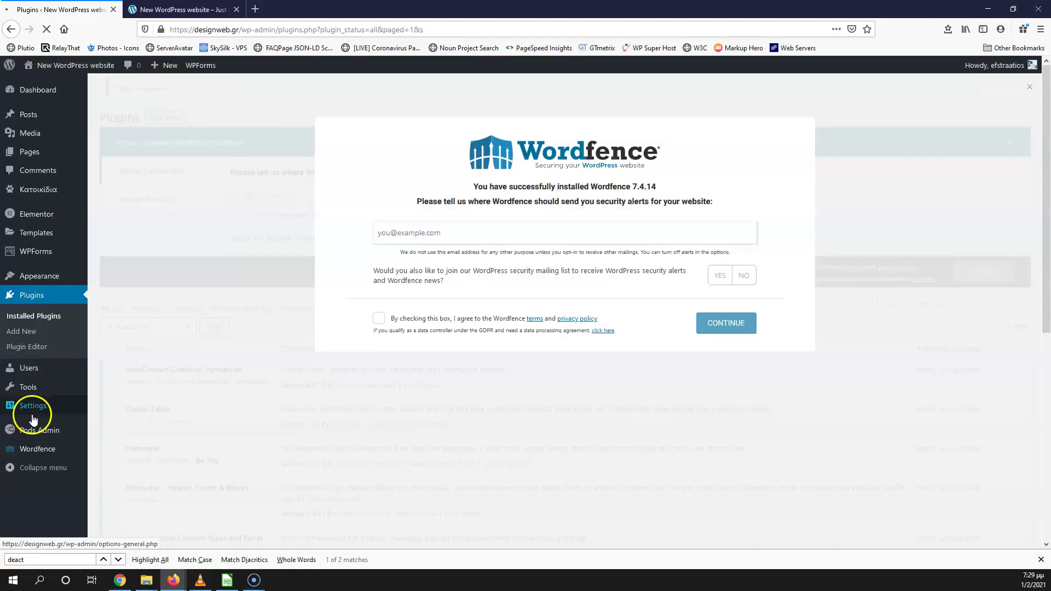
pyautogui.moveTo(46, 451)
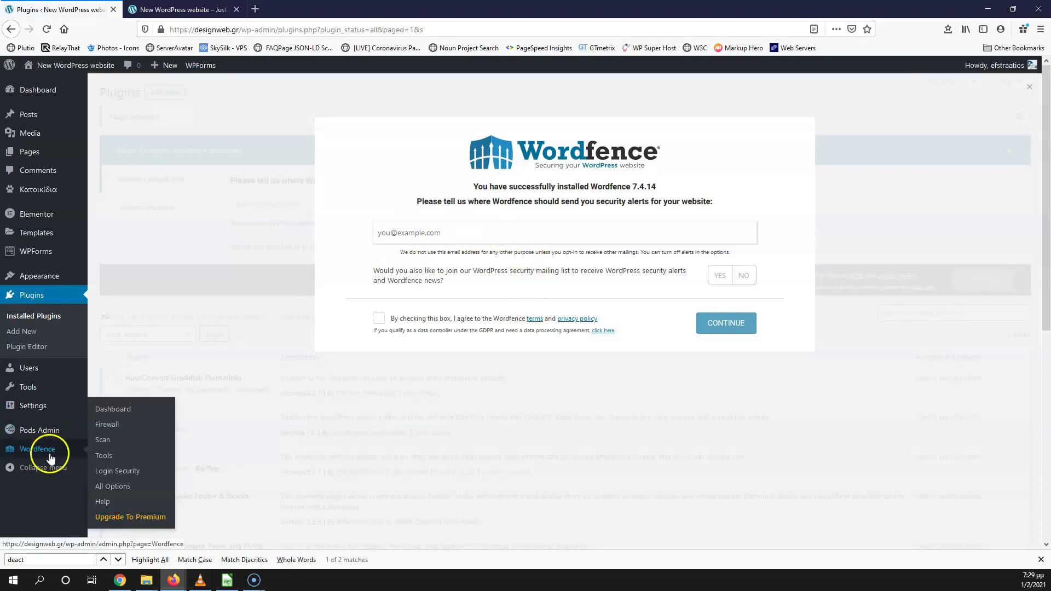
pyautogui.click(473, 227)
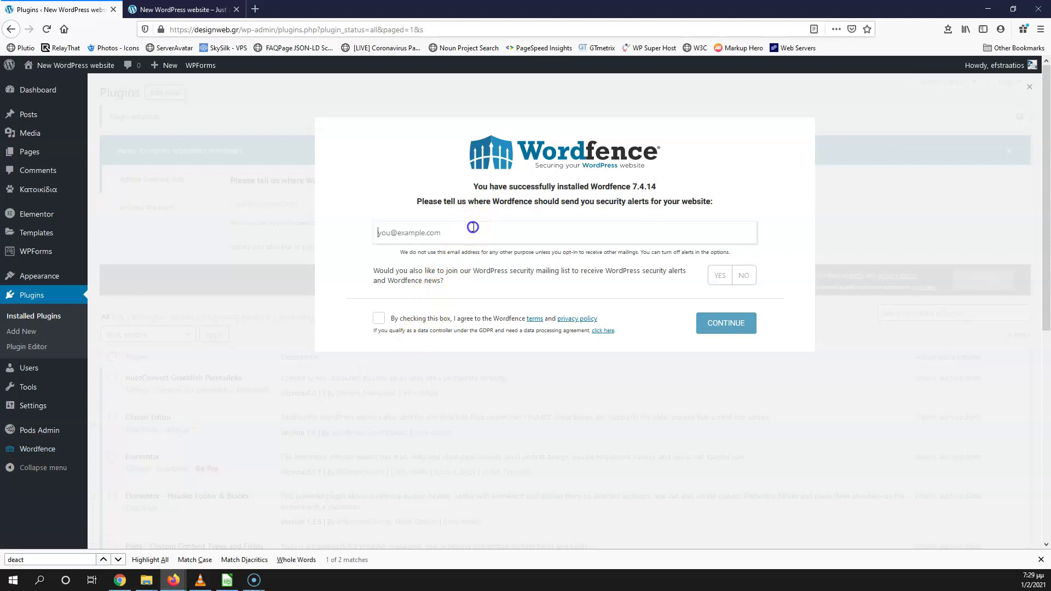
pyautogui.click(742, 278)
pyautogui.click(379, 319)
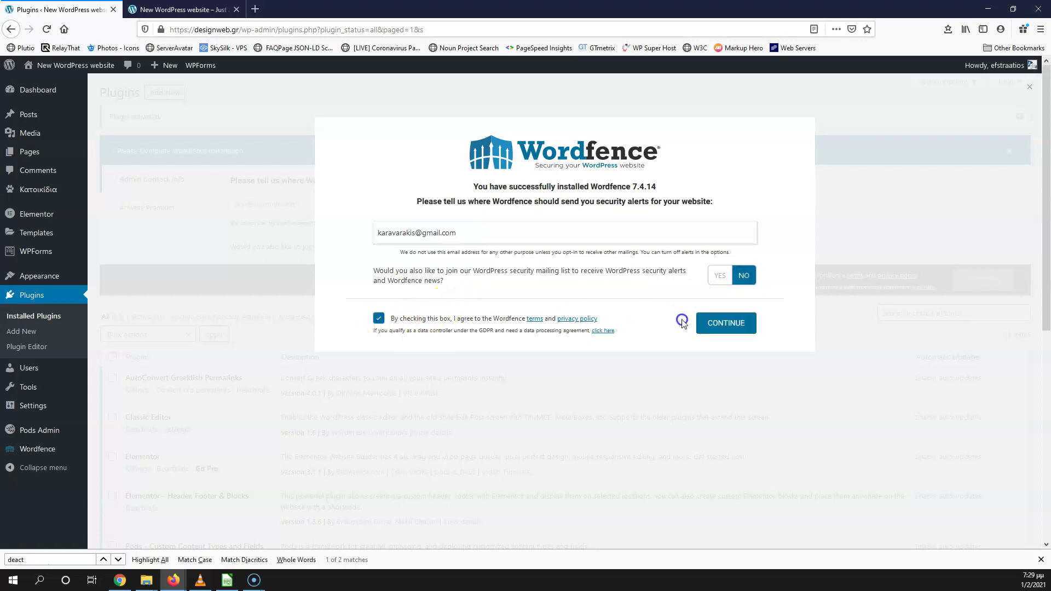
pyautogui.click(727, 324)
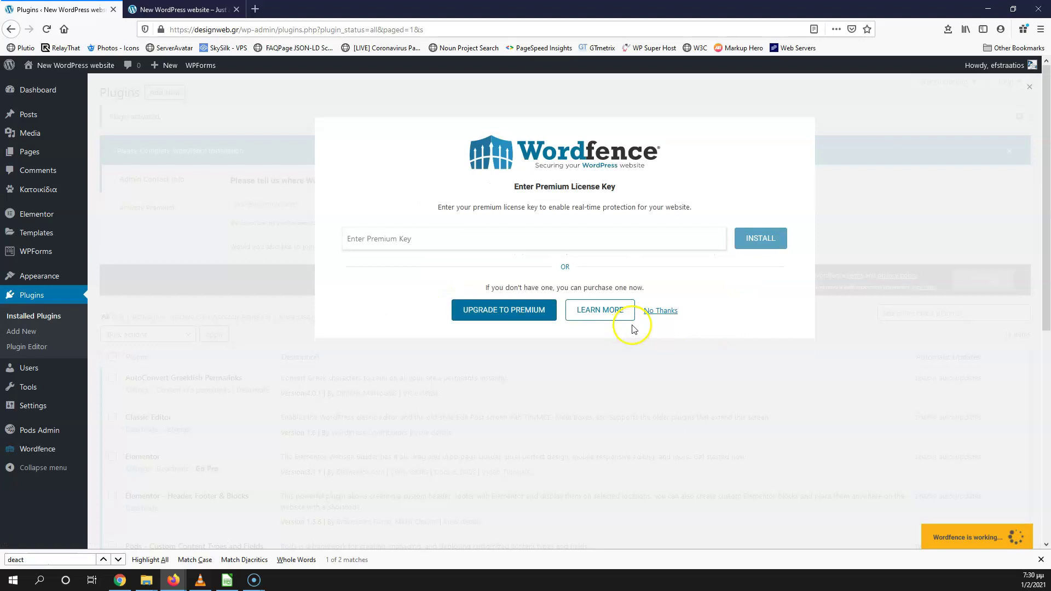
pyautogui.click(662, 311)
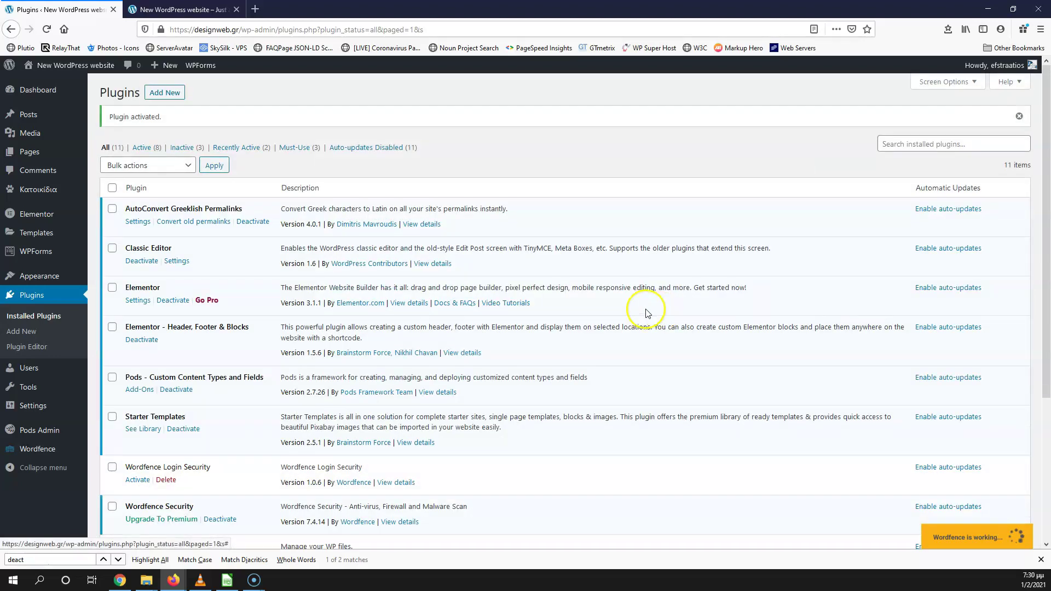
# - Activate Wordfence Login Security from the Plugins list
pyautogui.moveTo(42, 448)
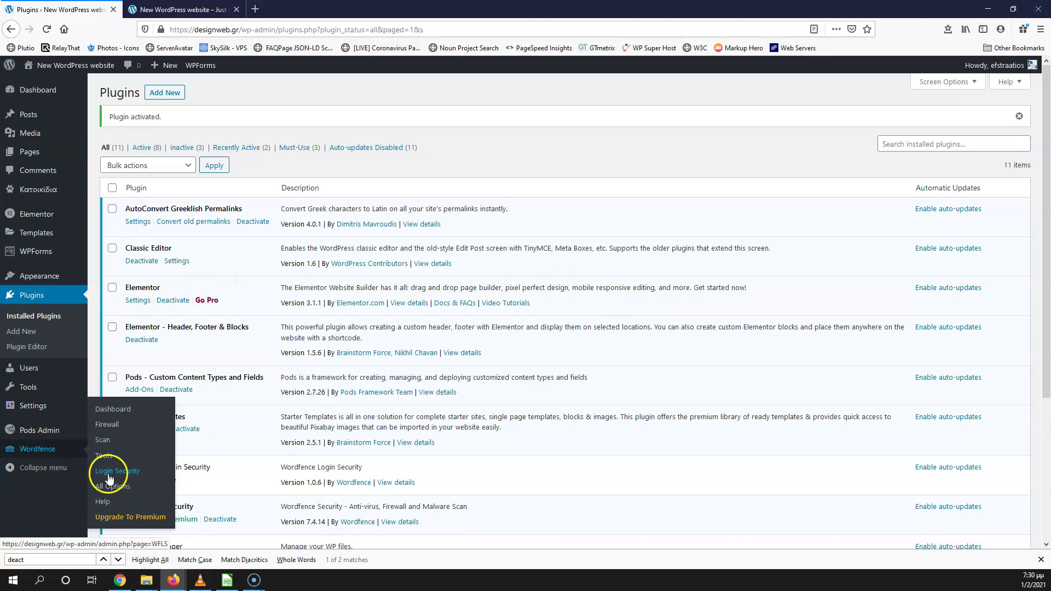
pyautogui.scroll(-5, 178, 340)
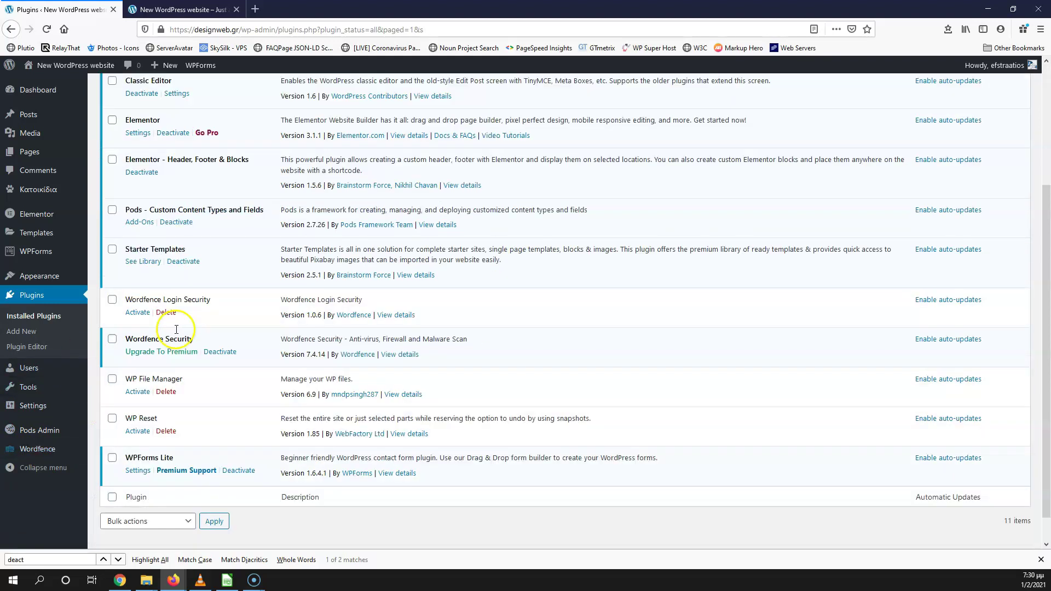
pyautogui.click(138, 281)
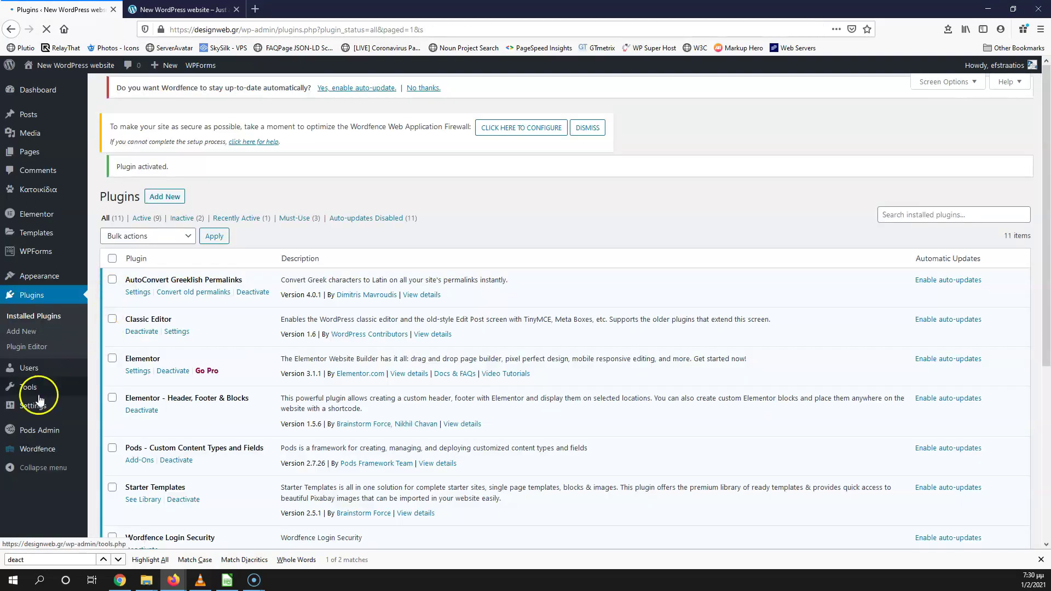
pyautogui.moveTo(71, 414)
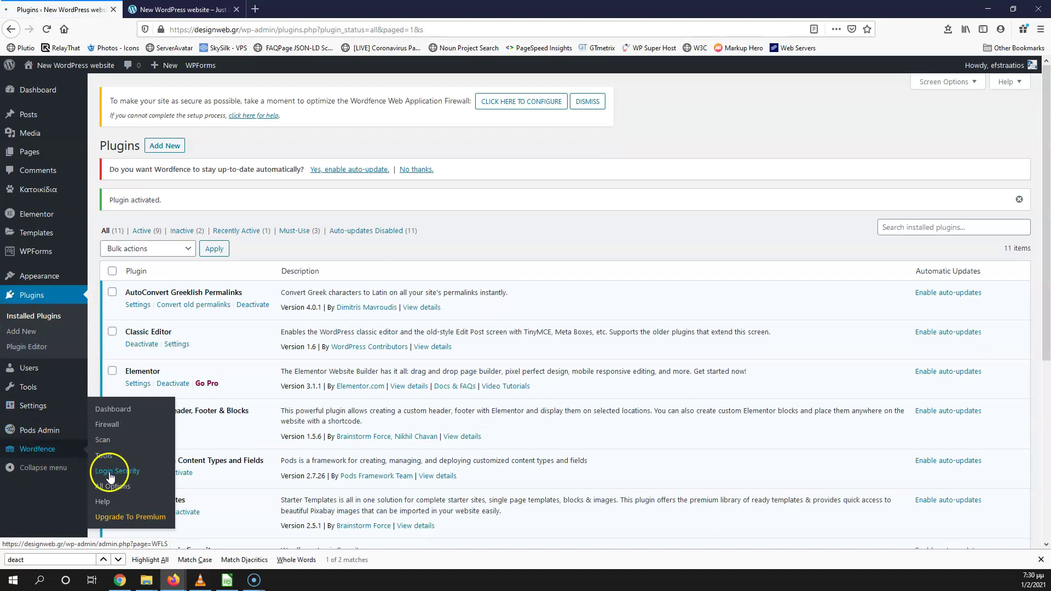
# - Go to Wordfence > Login Security, dismiss the 2FA intro popup, and view the Settings tab
pyautogui.click(110, 474)
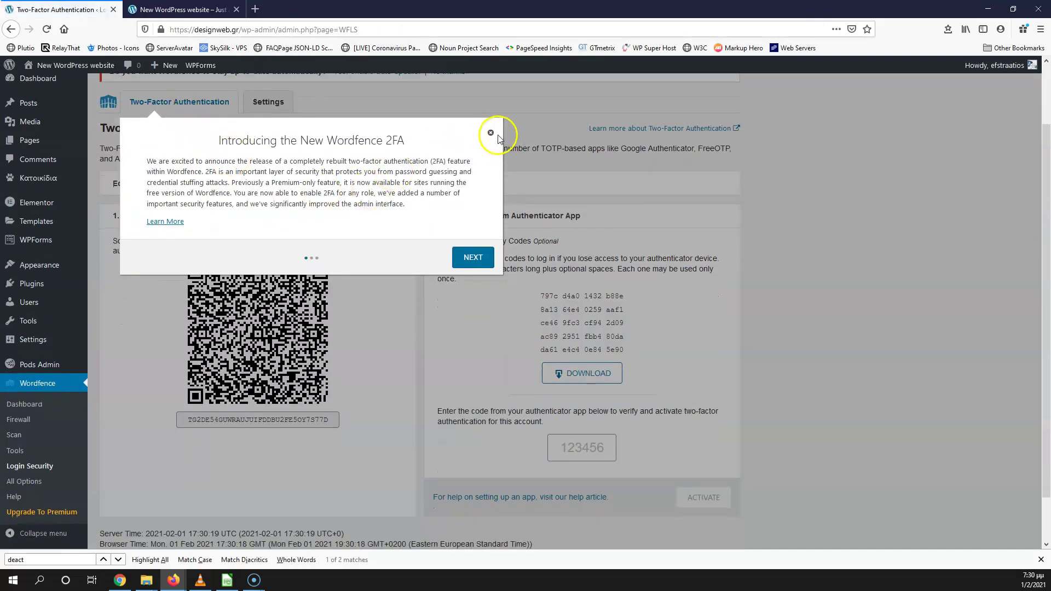
pyautogui.click(491, 133)
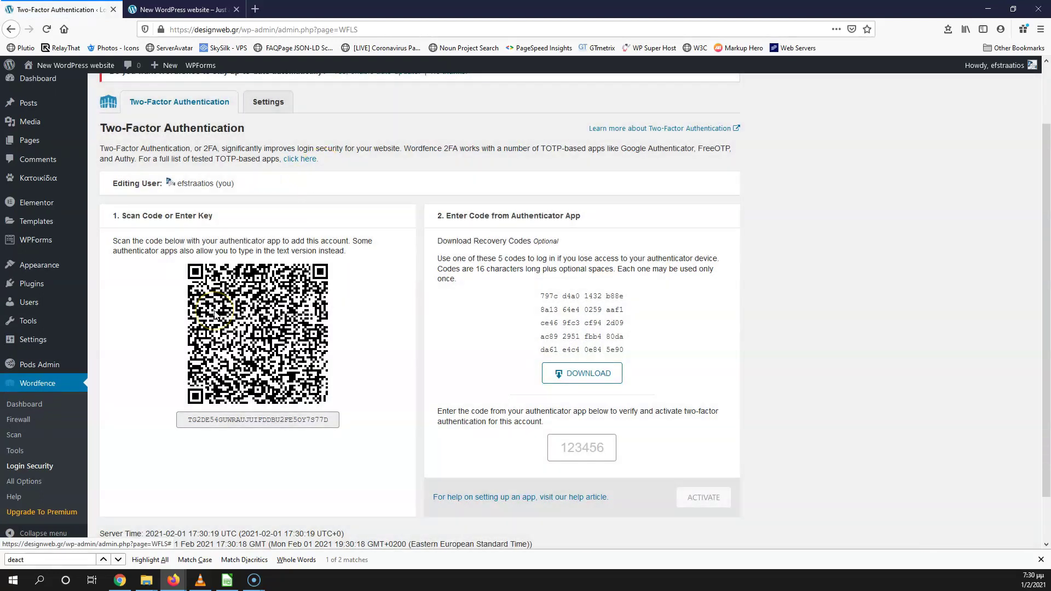
pyautogui.click(269, 104)
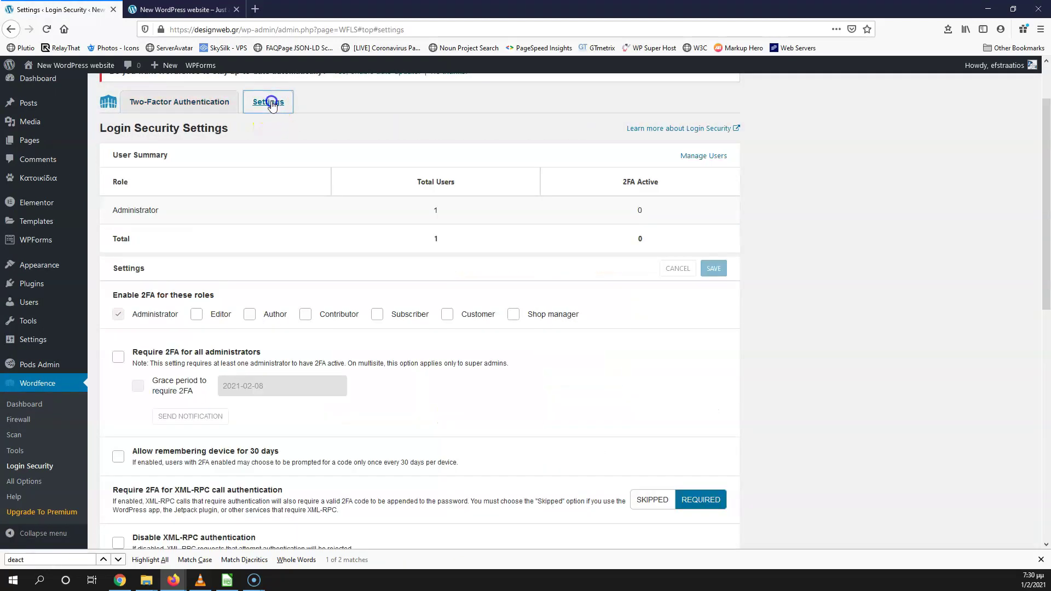
pyautogui.click(200, 202)
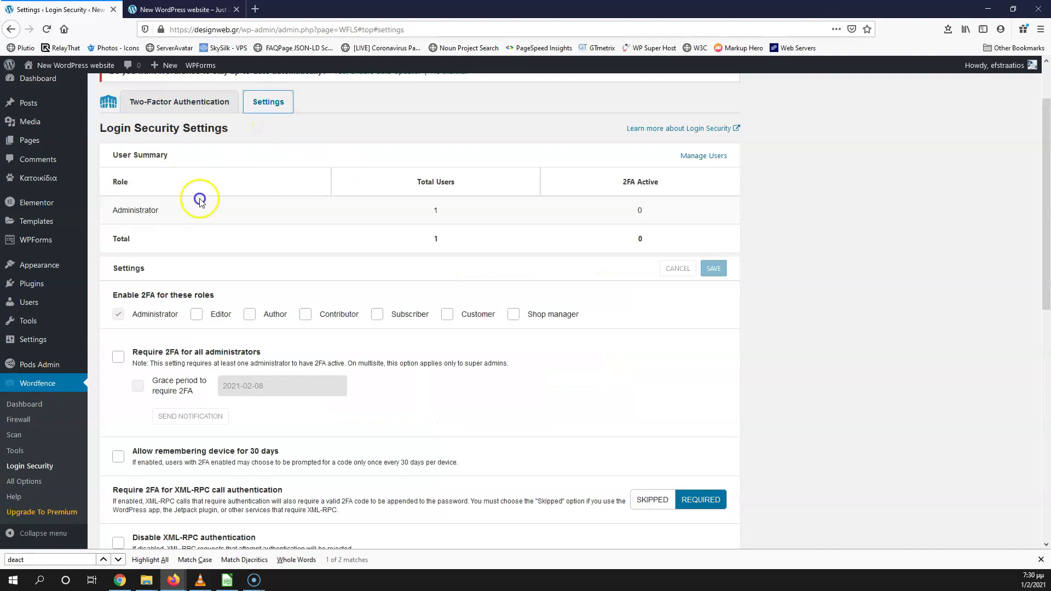
pyautogui.click(284, 242)
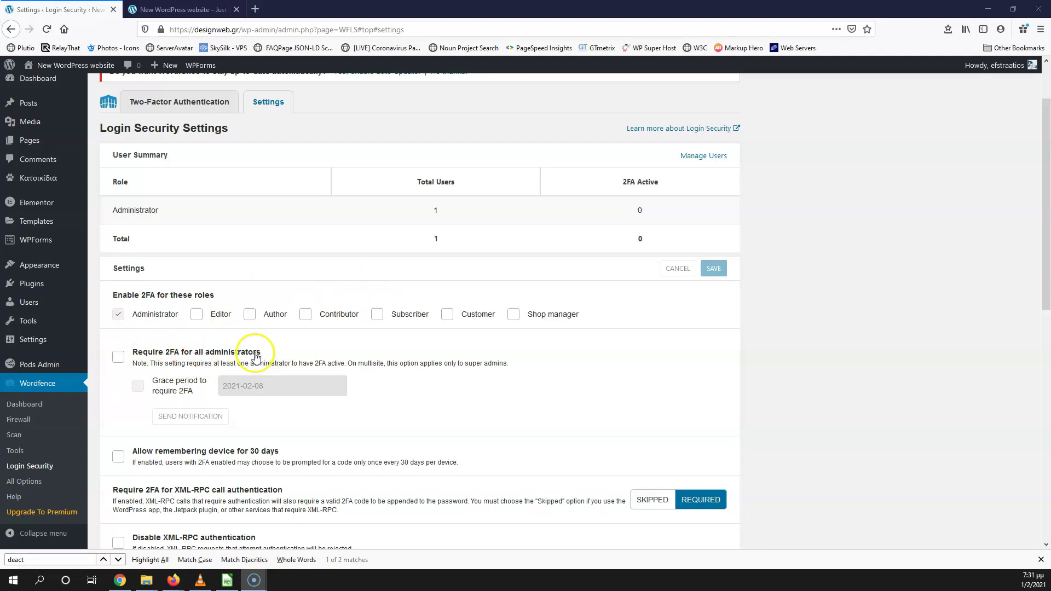
# - Tick 'Require 2FA for all administrators' and set the grace period end date to 9 February 2021
pyautogui.click(120, 359)
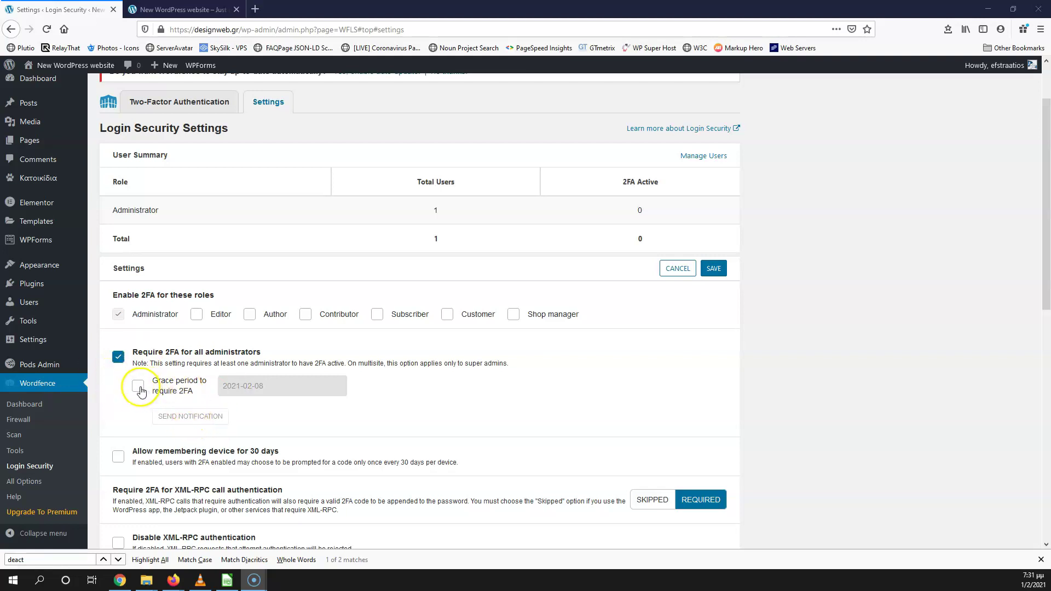
pyautogui.click(141, 389)
pyautogui.click(267, 386)
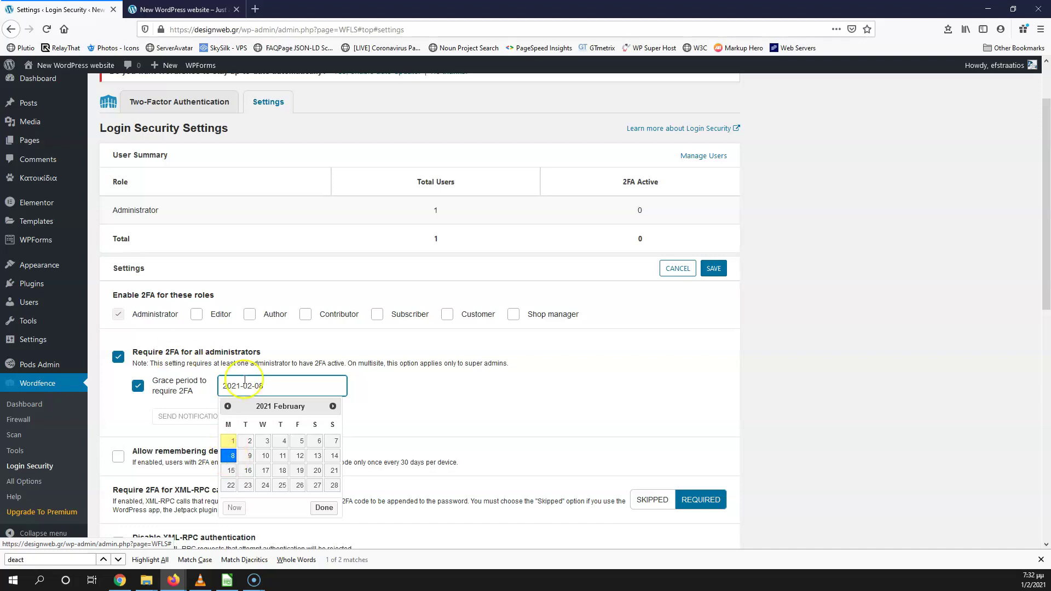
pyautogui.click(249, 455)
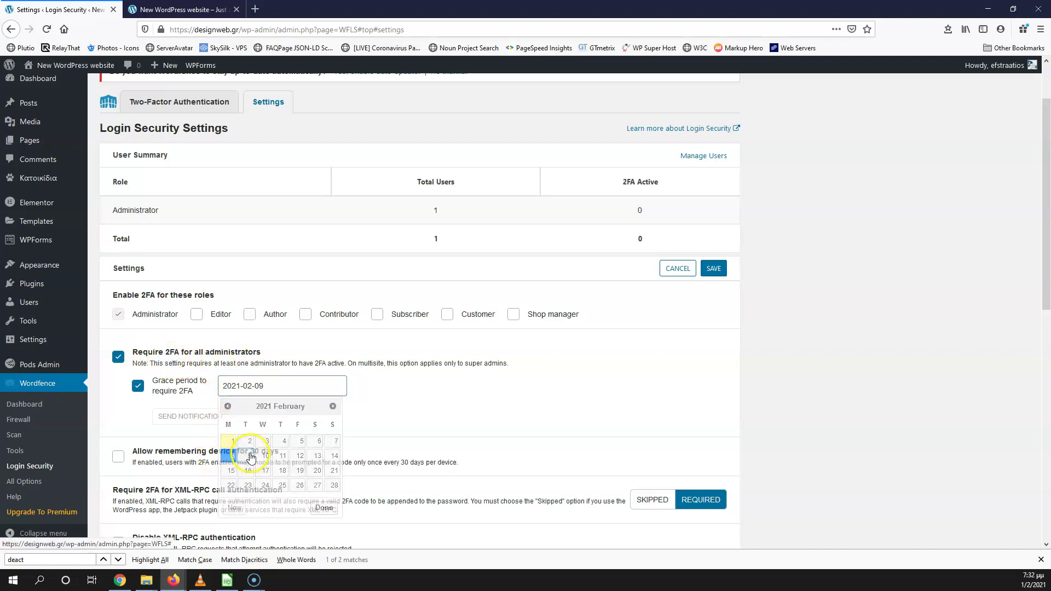
pyautogui.click(273, 386)
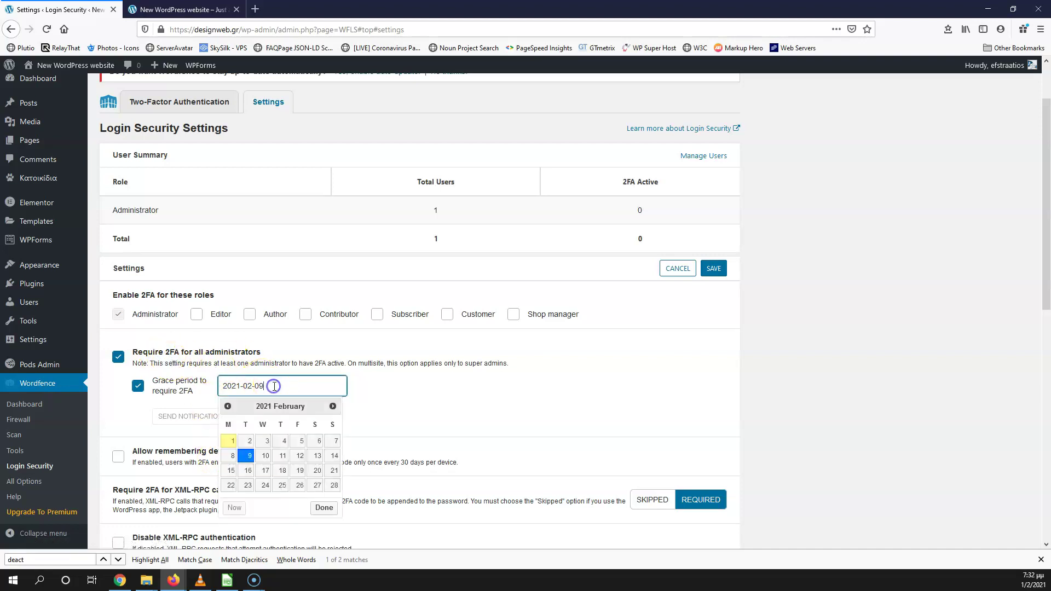
pyautogui.click(433, 391)
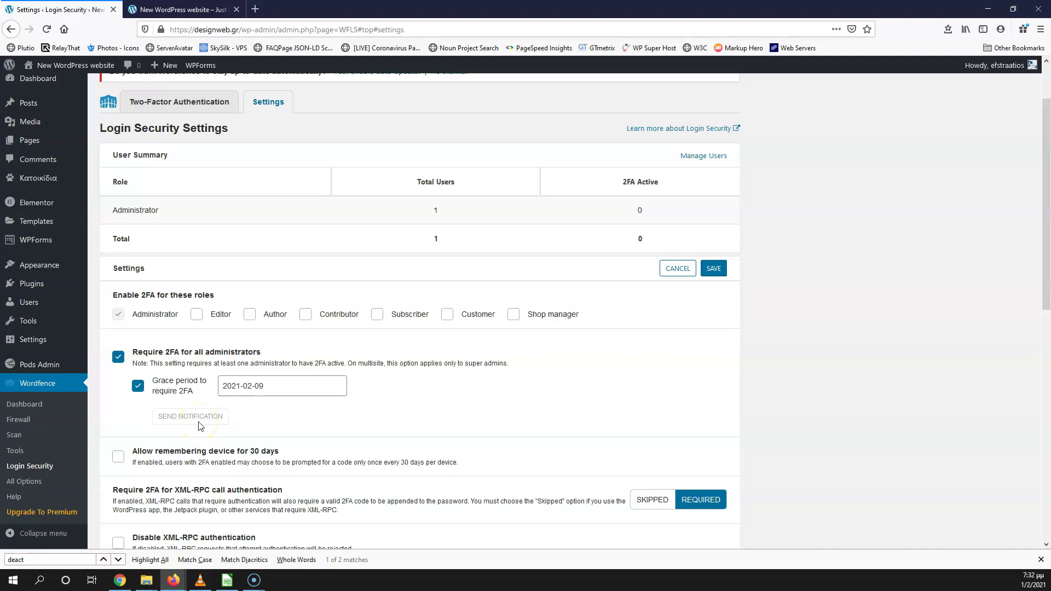
pyautogui.scroll(-2, 195, 410)
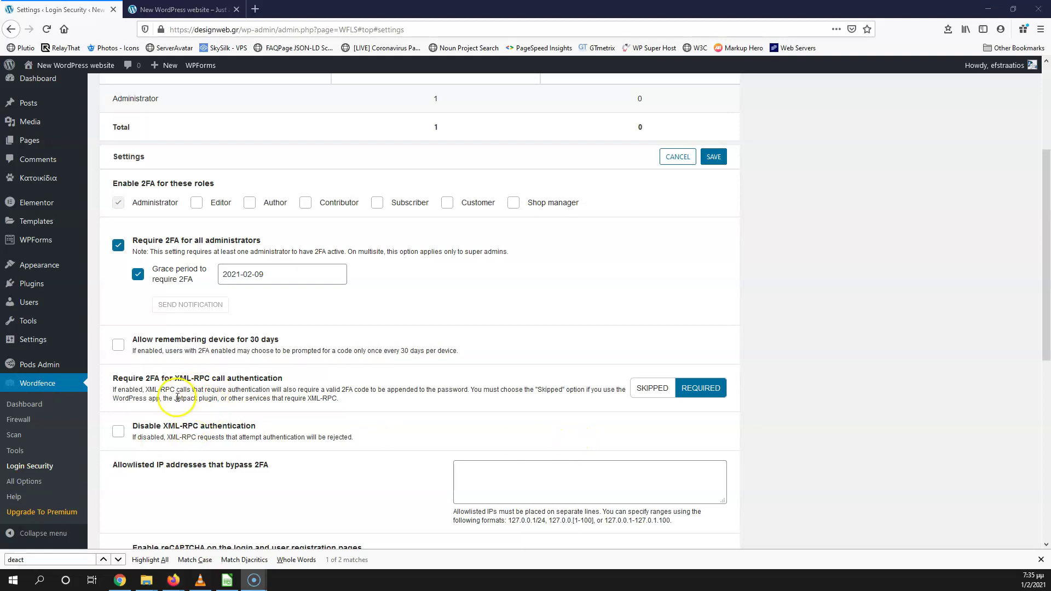
pyautogui.moveTo(180, 397); pyautogui.dragTo(211, 397)
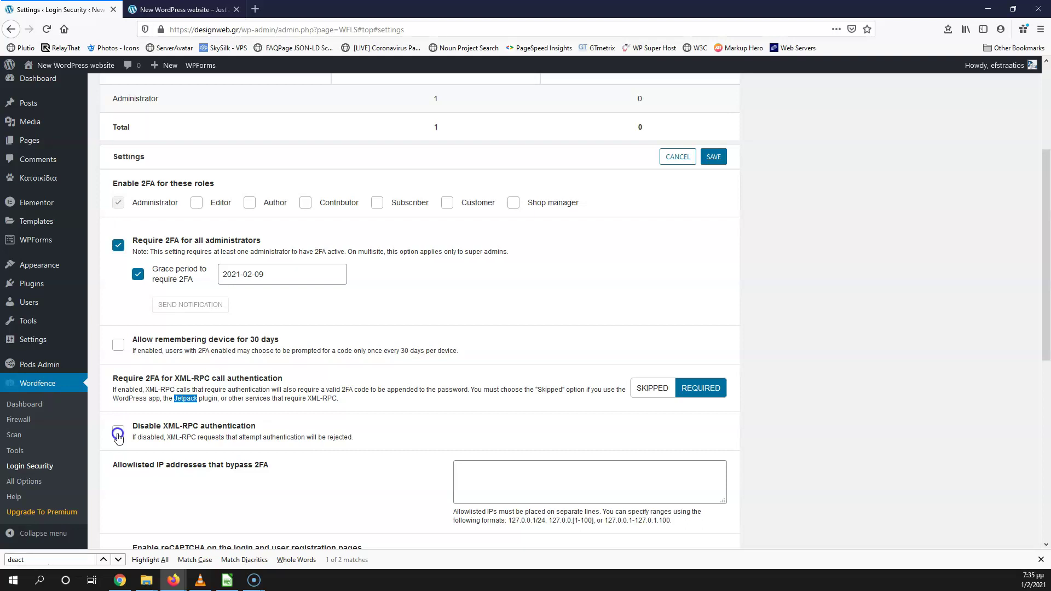
# - Check 'Disable XML-RPC authentication' and save the Login Security settings
pyautogui.click(18, 567)
pyautogui.click(117, 433)
pyautogui.scroll(-4, 474, 403)
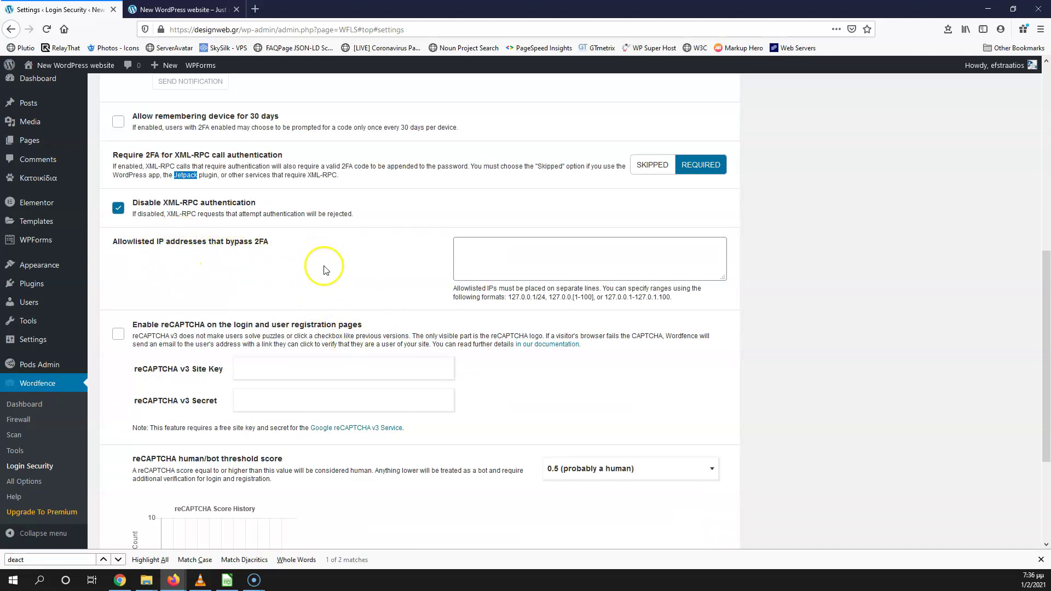
pyautogui.click(471, 253)
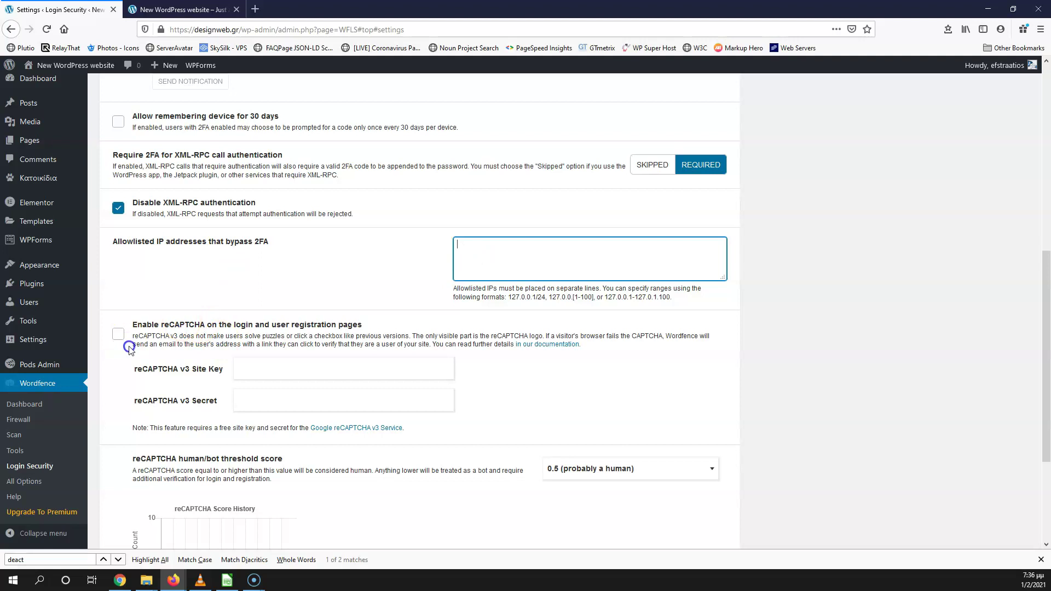
pyautogui.scroll(-3, 179, 339)
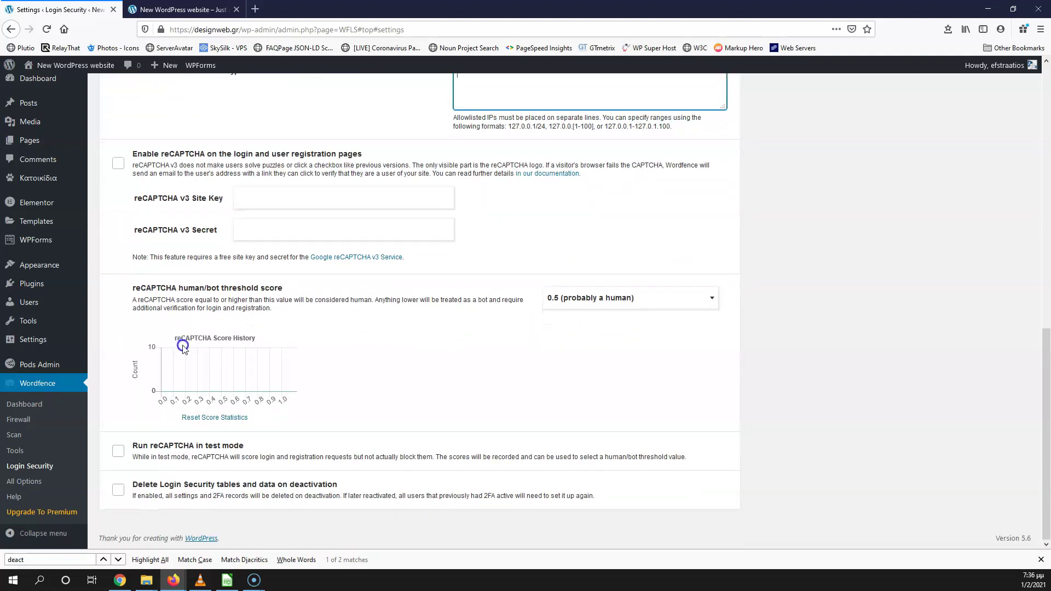
pyautogui.scroll(9, 250, 408)
pyautogui.scroll(-4, 393, 391)
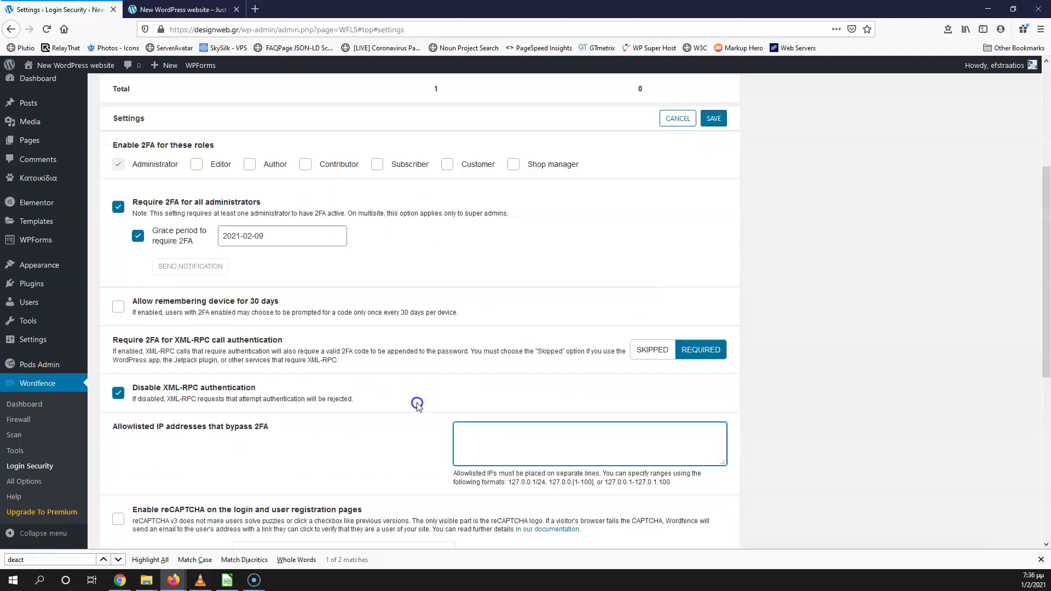
pyautogui.click(715, 120)
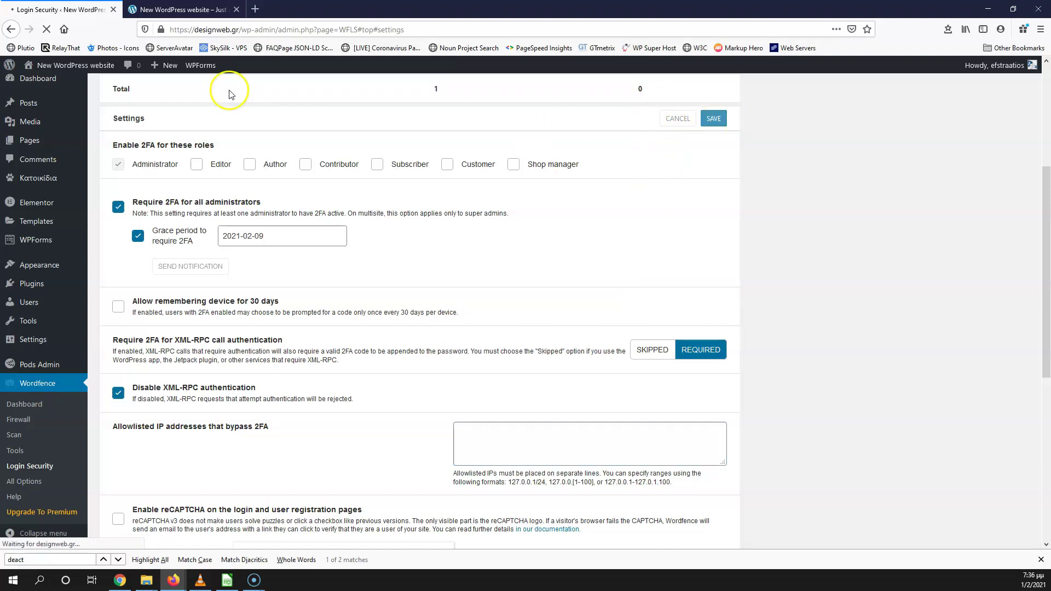
pyautogui.scroll(-6, 318, 246)
pyautogui.scroll(-1, 323, 468)
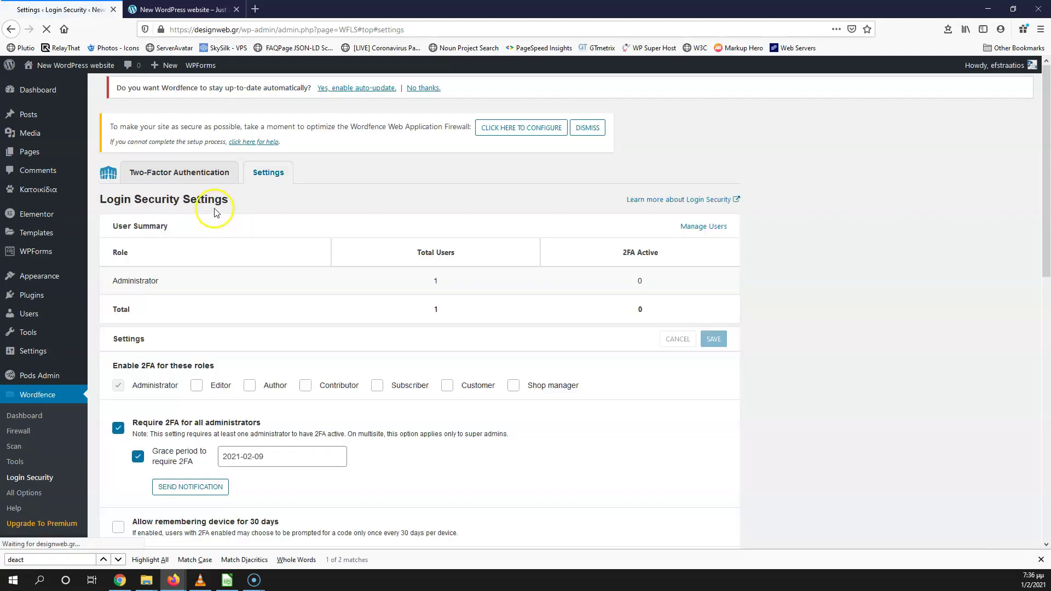
# - Open the Two-Factor Authentication tab to show the account's QR code and recovery codes
pyautogui.click(189, 122)
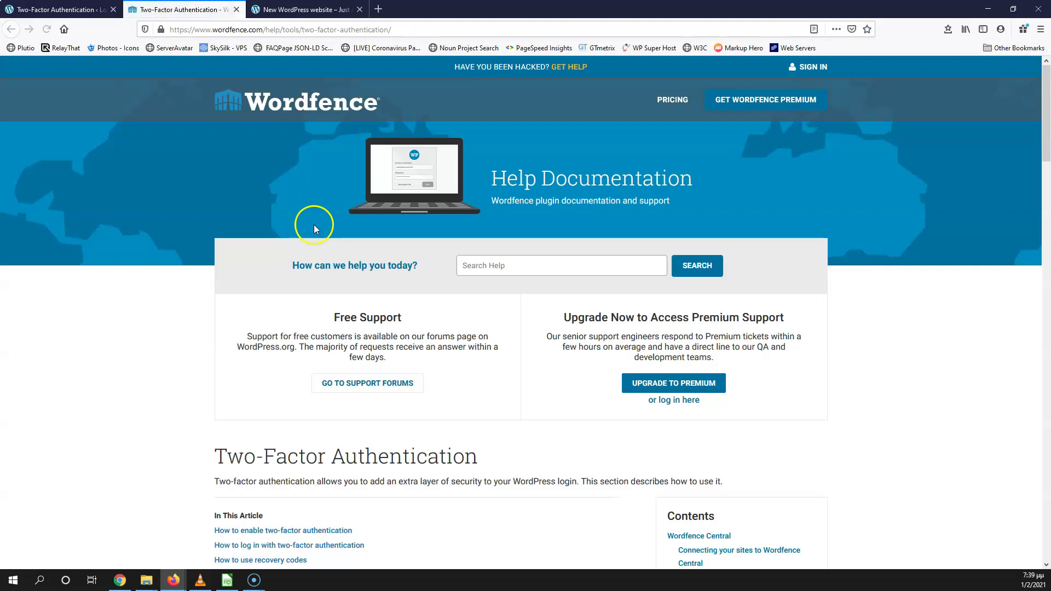
# - Scroll the 2FA help article to its list of compatible authenticator apps, such as Google Authenticator
pyautogui.scroll(-5, 300, 361)
pyautogui.scroll(-5, 300, 362)
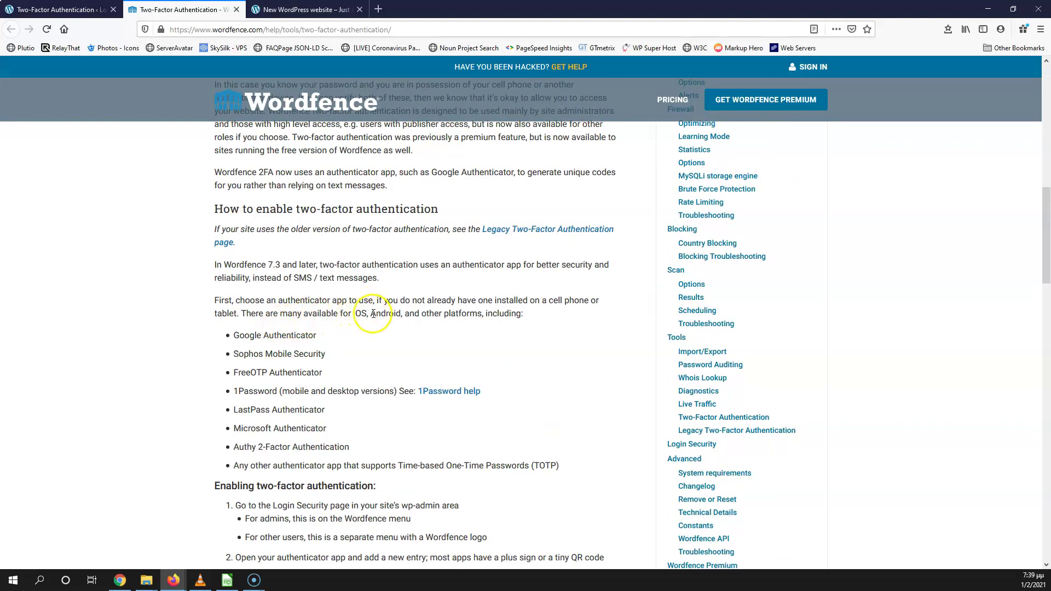
pyautogui.scroll(-2, 235, 334)
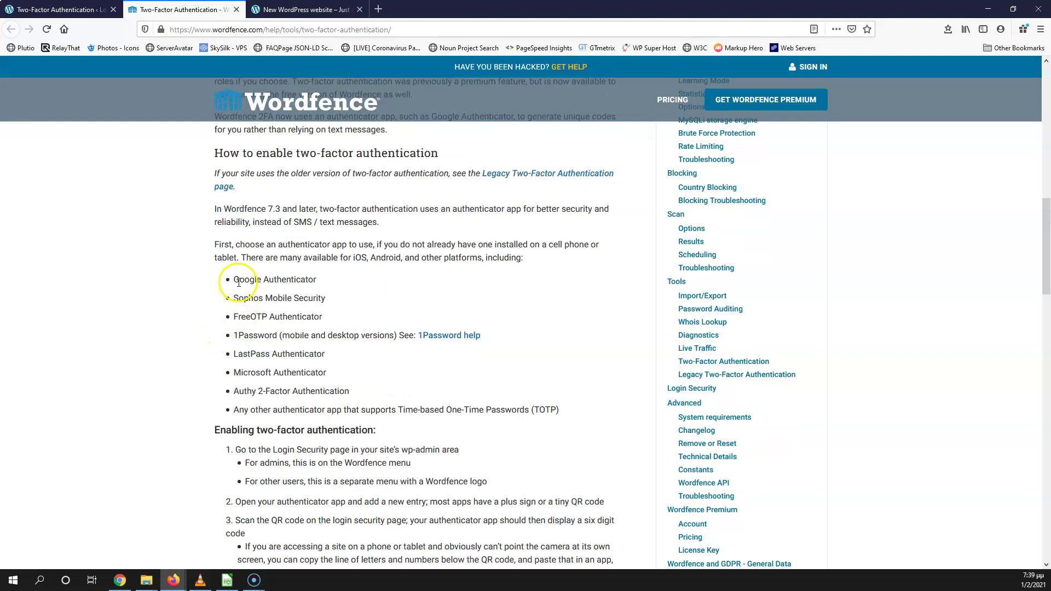
pyautogui.moveTo(239, 279); pyautogui.dragTo(341, 412)
pyautogui.click(356, 391)
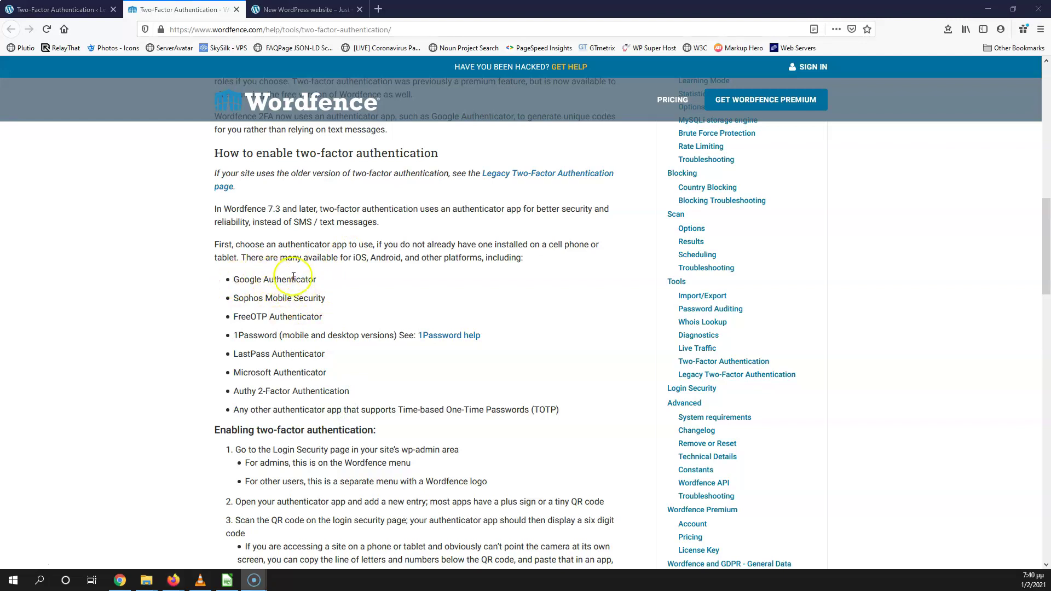
# - Close the help tab and save the five recovery codes as a text file under the suggested name
pyautogui.click(236, 9)
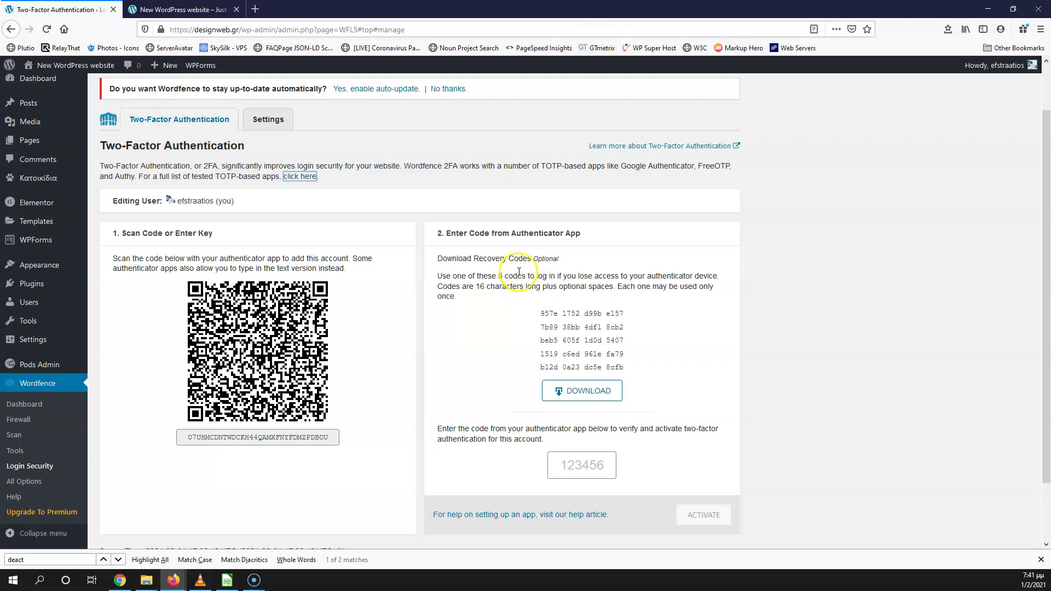
pyautogui.click(576, 395)
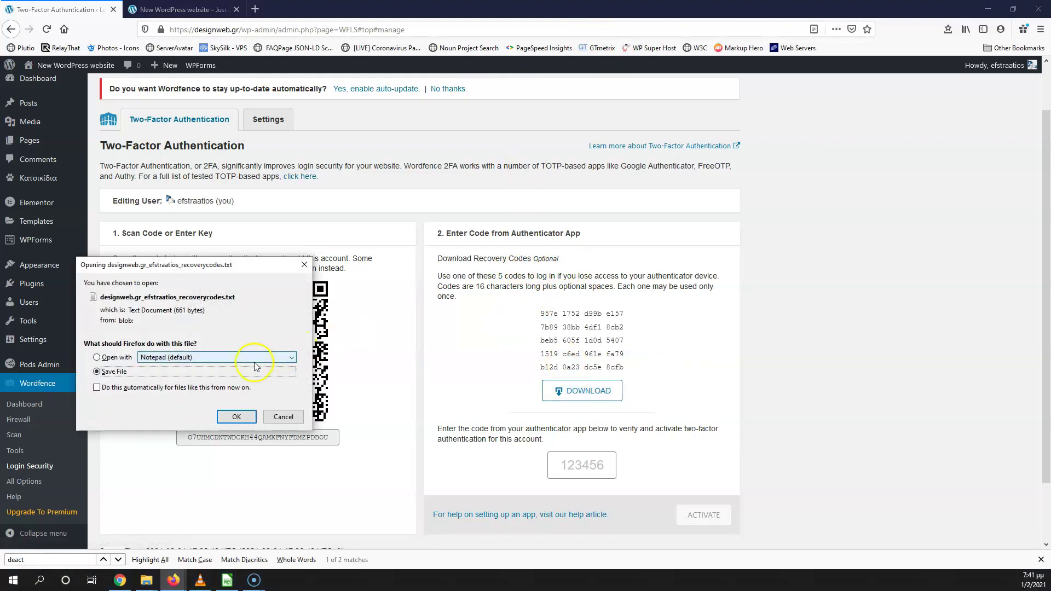
pyautogui.click(116, 373)
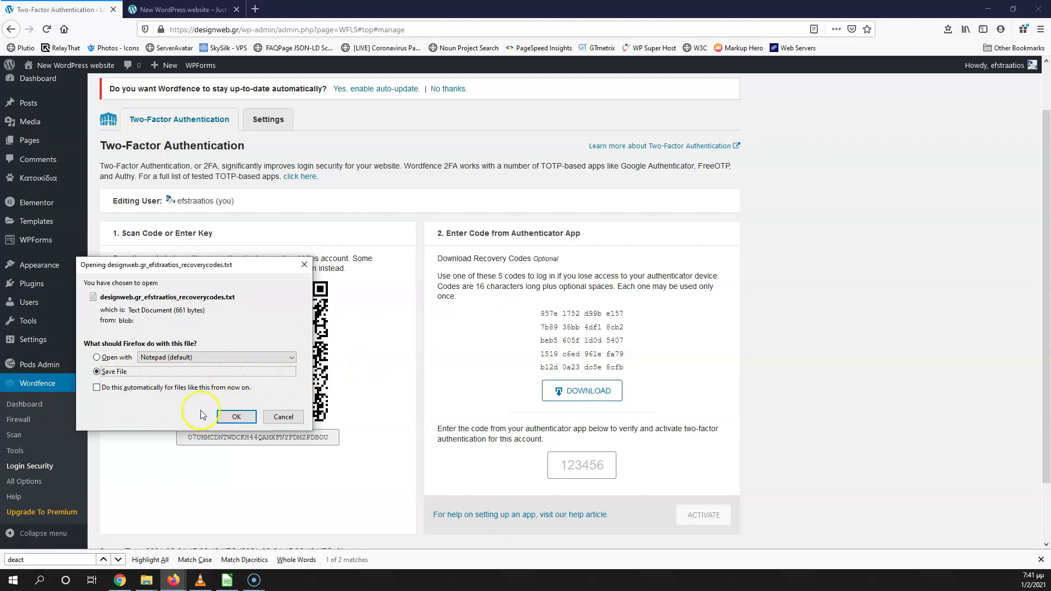
pyautogui.click(237, 419)
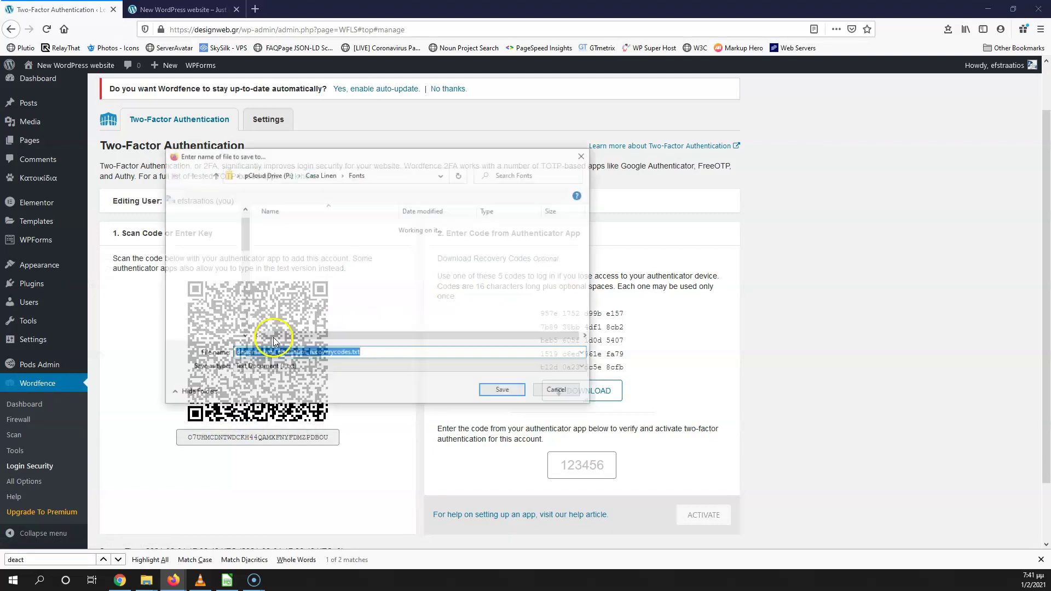
pyautogui.press('Return')
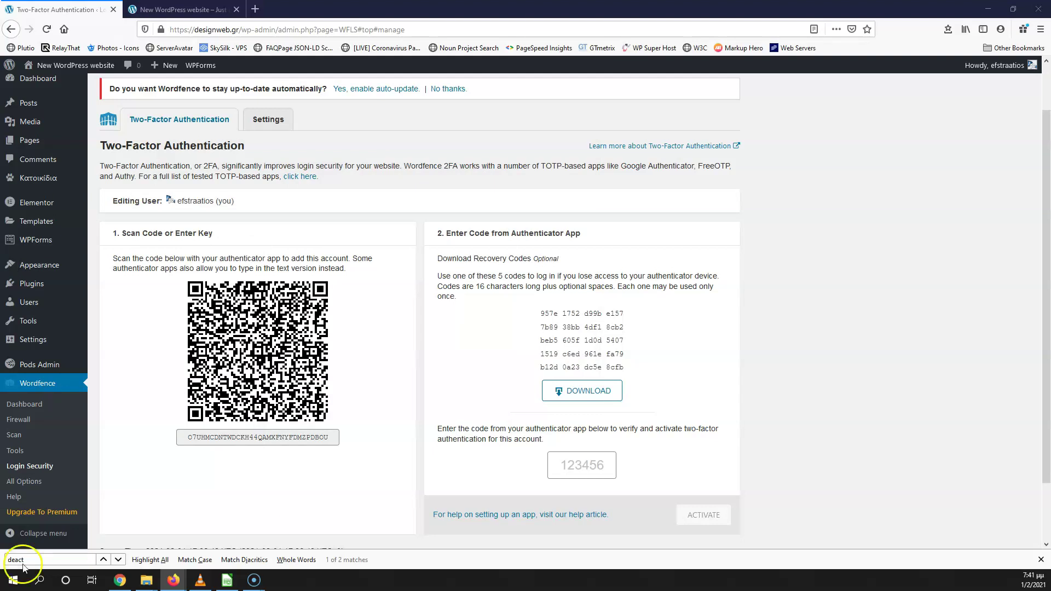
# - Enter the current six-digit authenticator code and activate two-factor authentication for the account
pyautogui.click(581, 464)
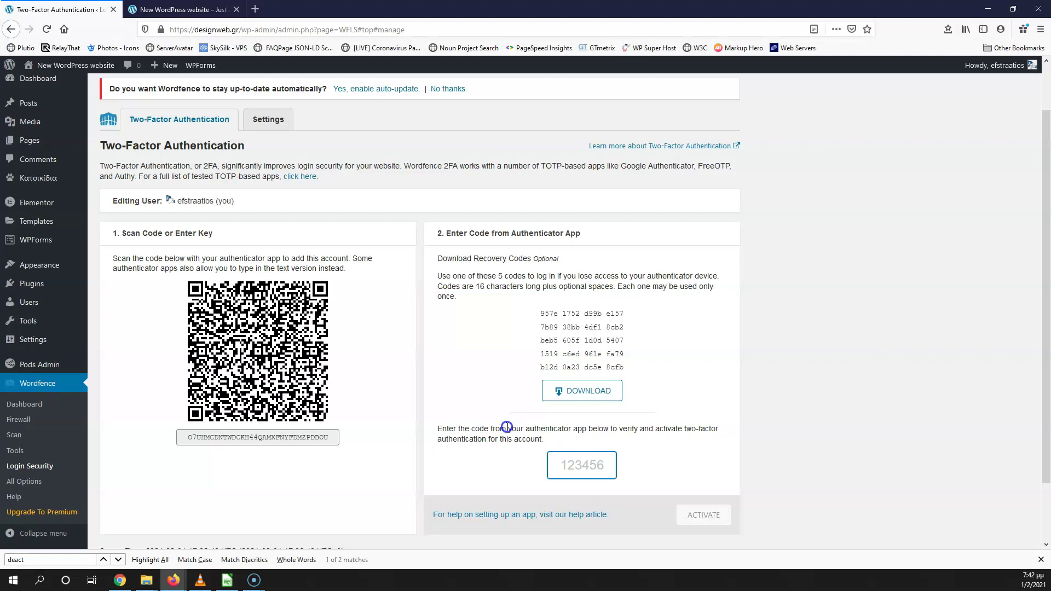
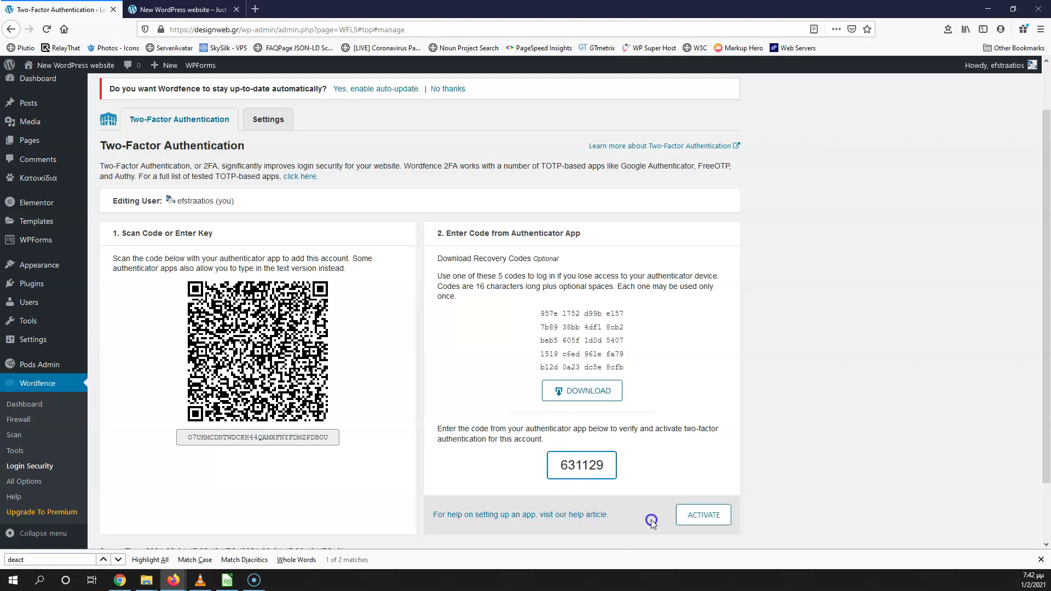
pyautogui.click(705, 520)
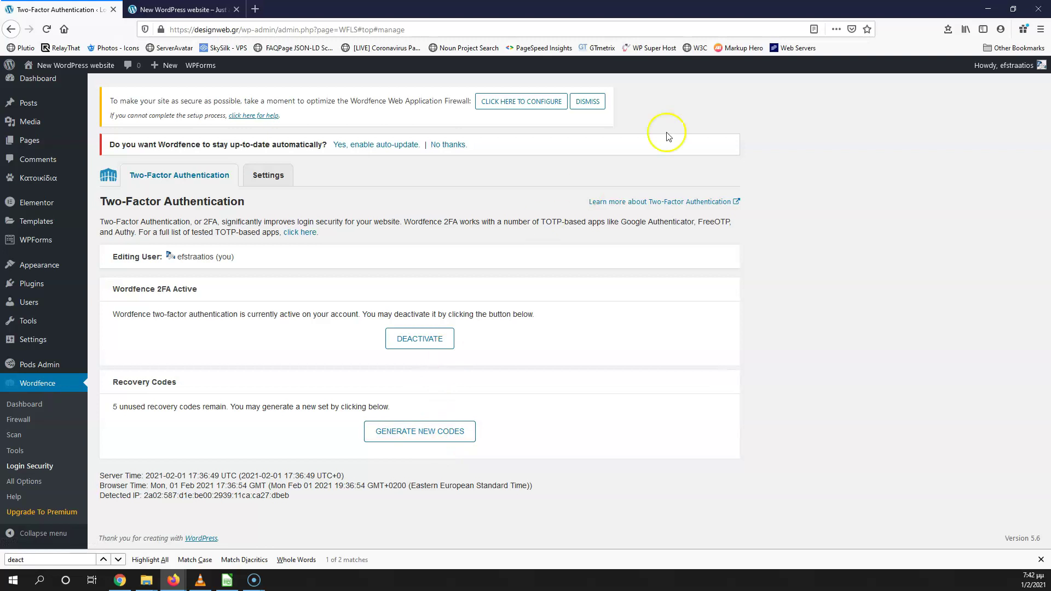
# - Log out of the site and fill the login form with the saved username and password
pyautogui.moveTo(1005, 67)
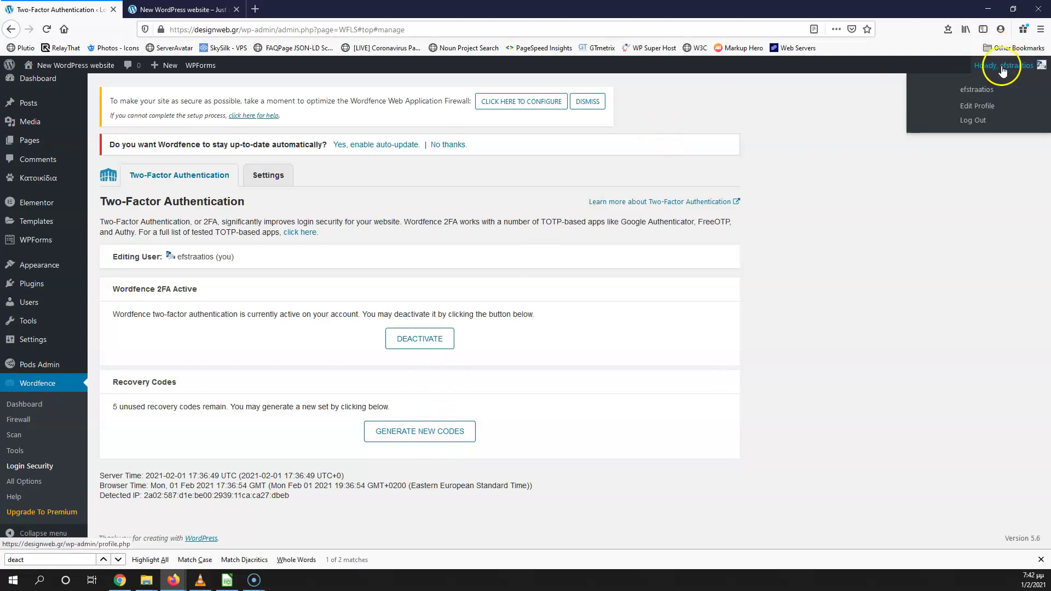
pyautogui.click(968, 122)
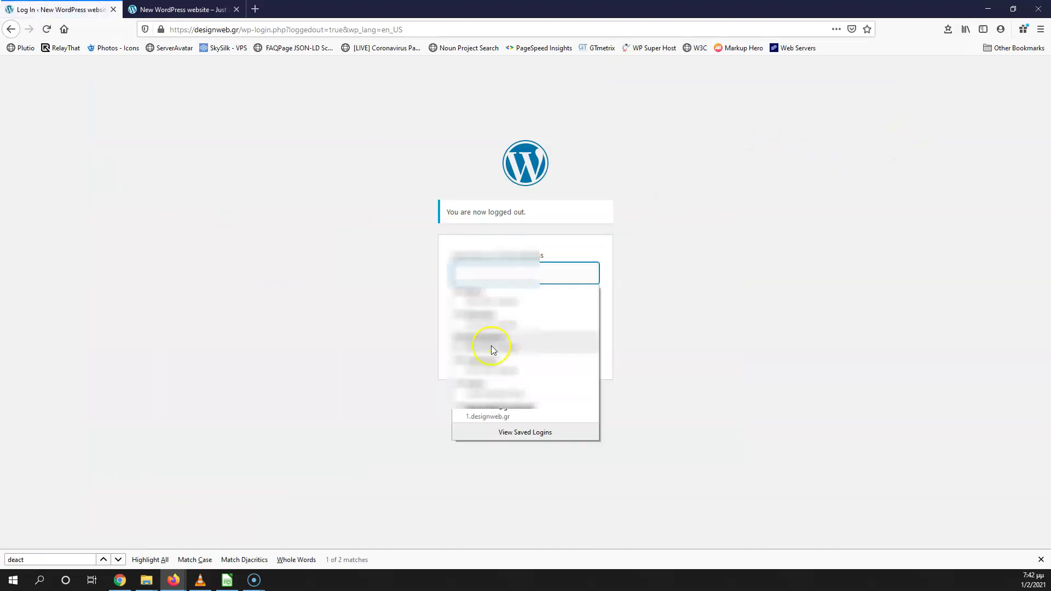
pyautogui.click(492, 321)
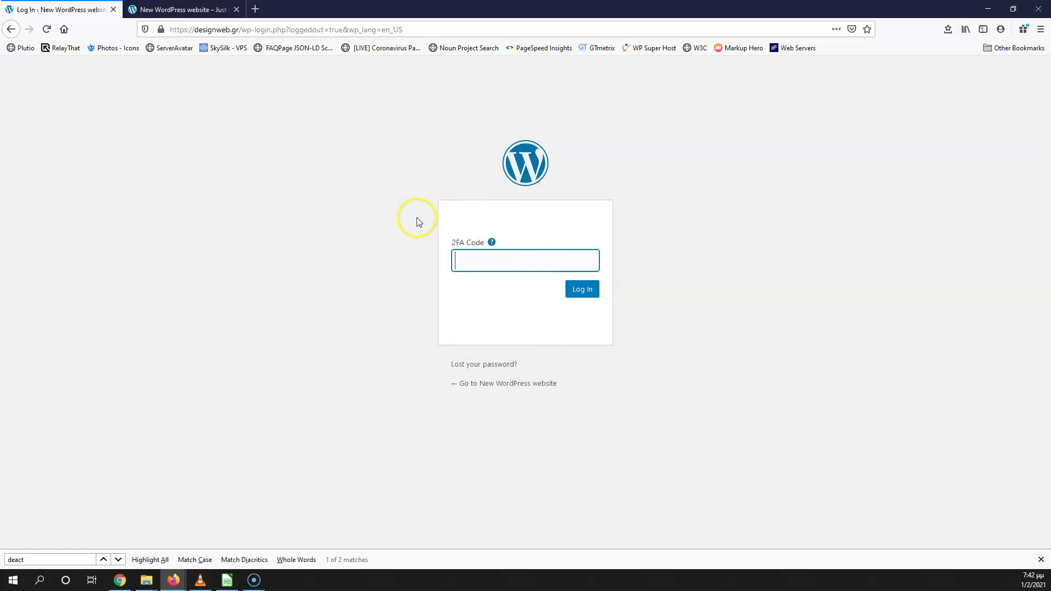
# - Check the 2FA code help tip, then submit the login to reach the 2FA code prompt
pyautogui.moveTo(492, 242)
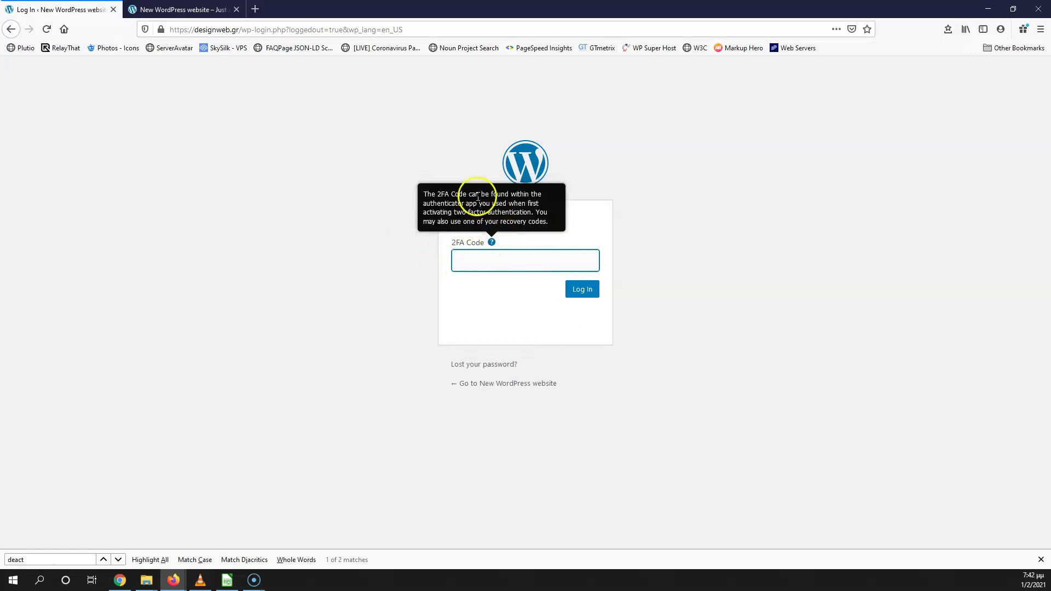
pyautogui.click(493, 243)
pyautogui.click(493, 242)
pyautogui.click(513, 278)
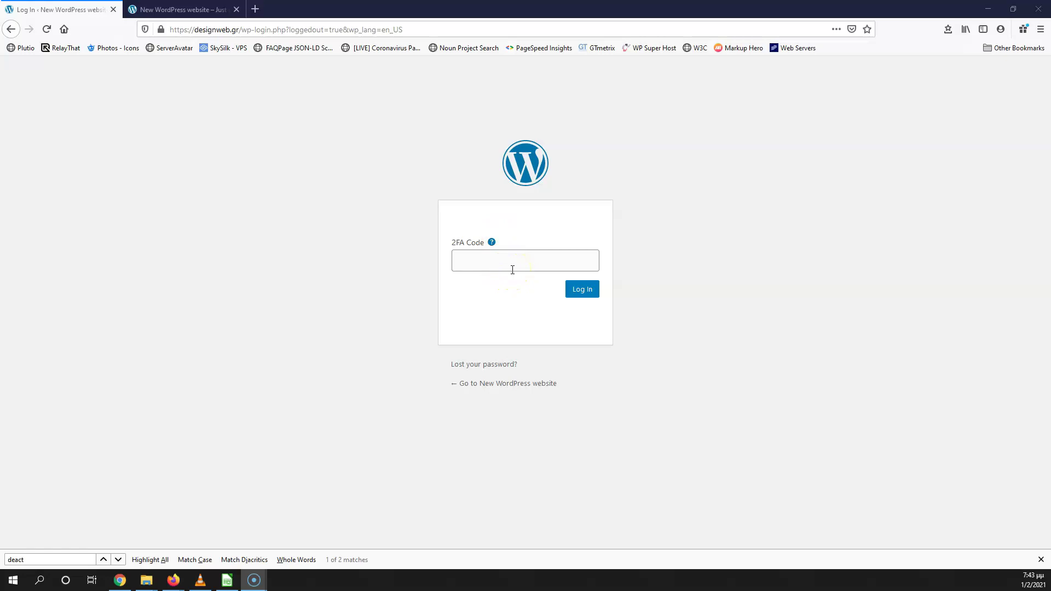
# - Enter the current six-digit authenticator code, replacing mistyped digits, and log in
pyautogui.click(509, 256)
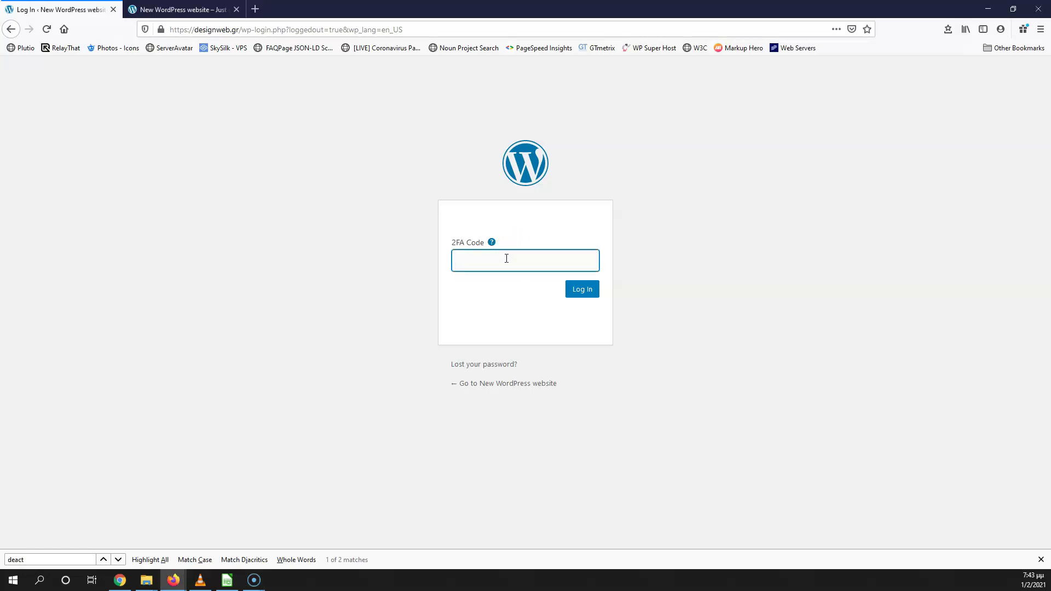
pyautogui.moveTo(507, 259); pyautogui.dragTo(446, 261)
pyautogui.click(591, 297)
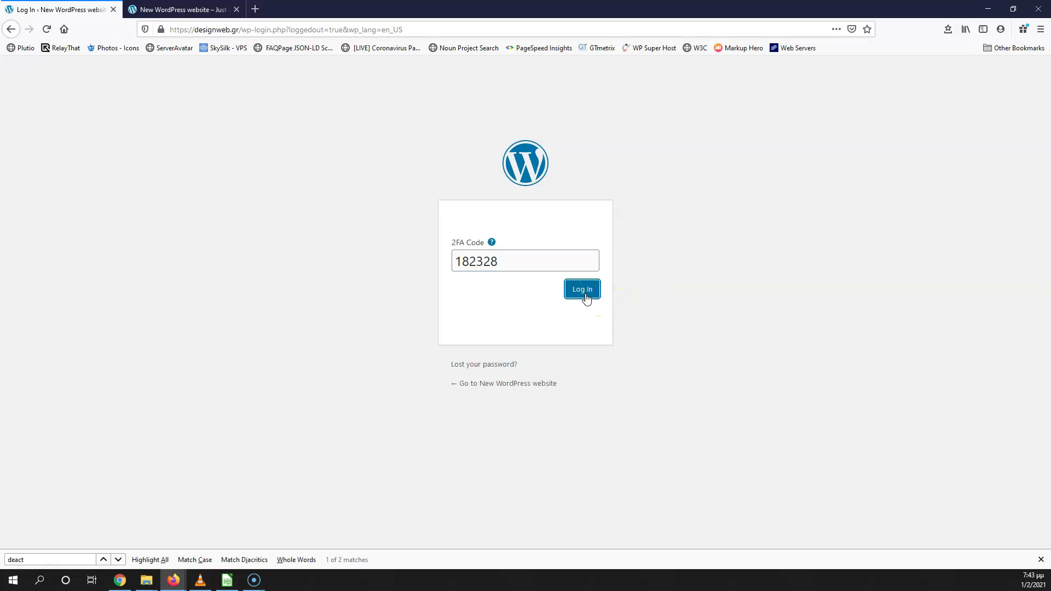